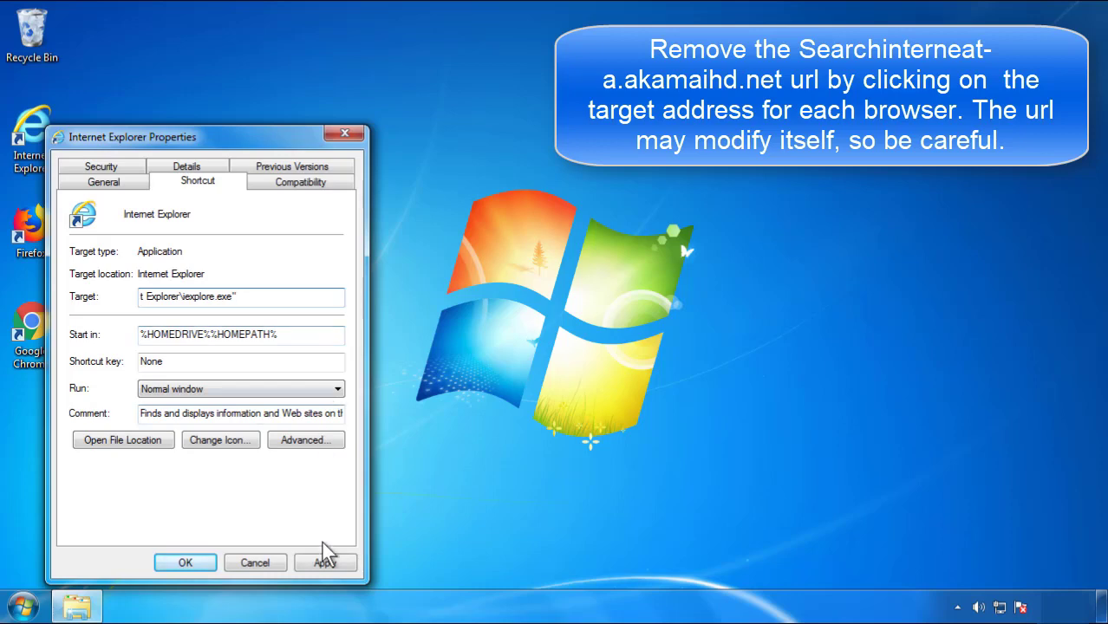
- Apply the edited target of the Internet Explorer shortcut and close its properties
left_click(322, 562)
left_click(186, 563)
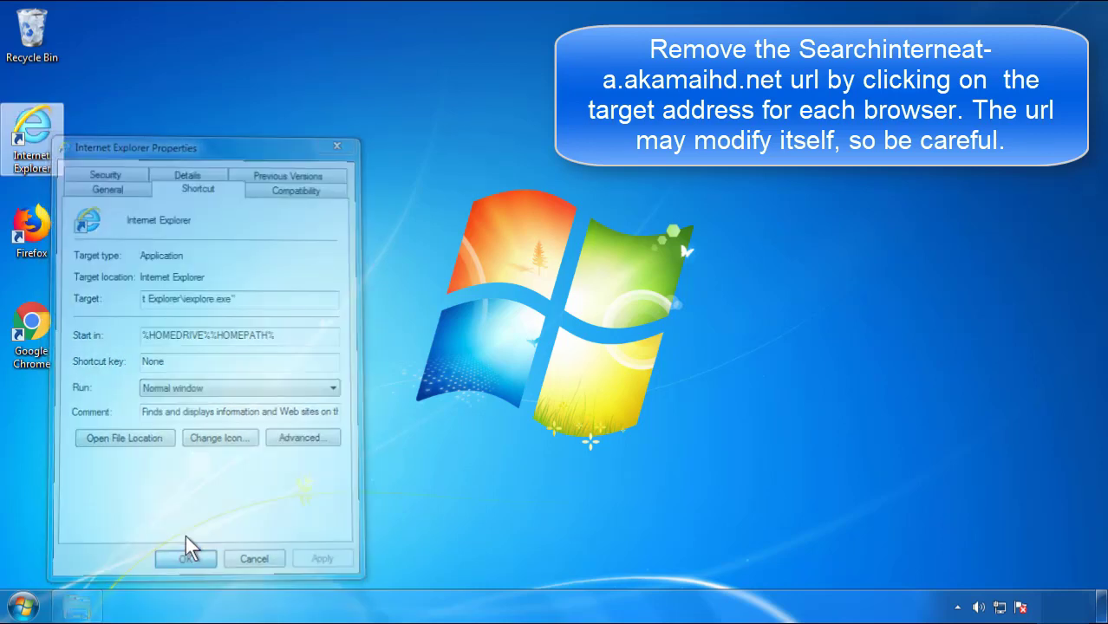
left_click(41, 245)
right_click(42, 245)
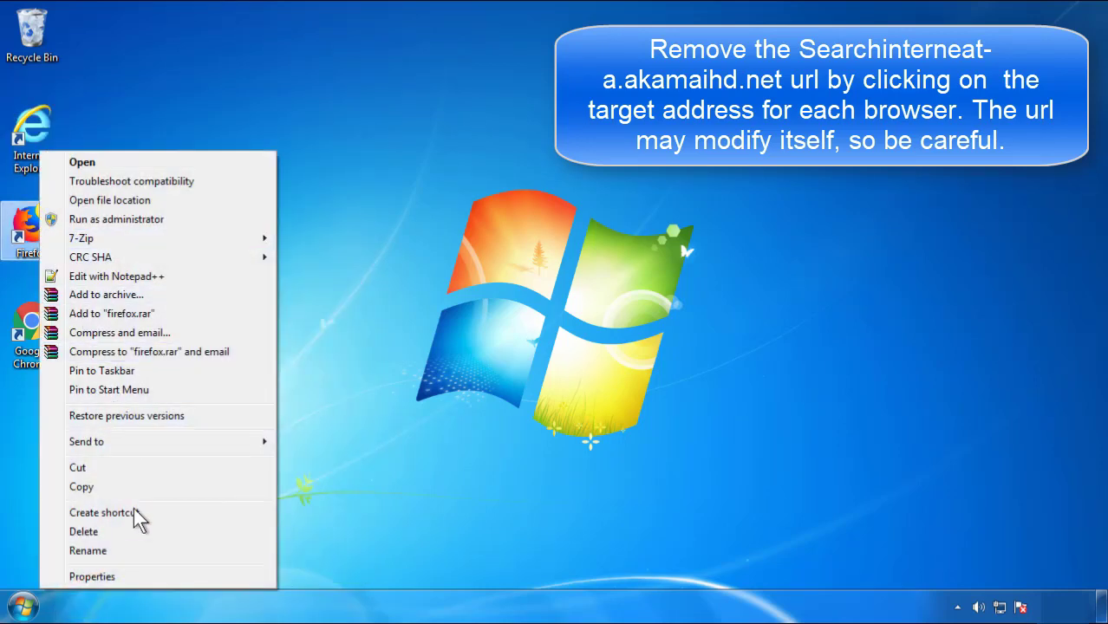
left_click(136, 580)
left_click(264, 296)
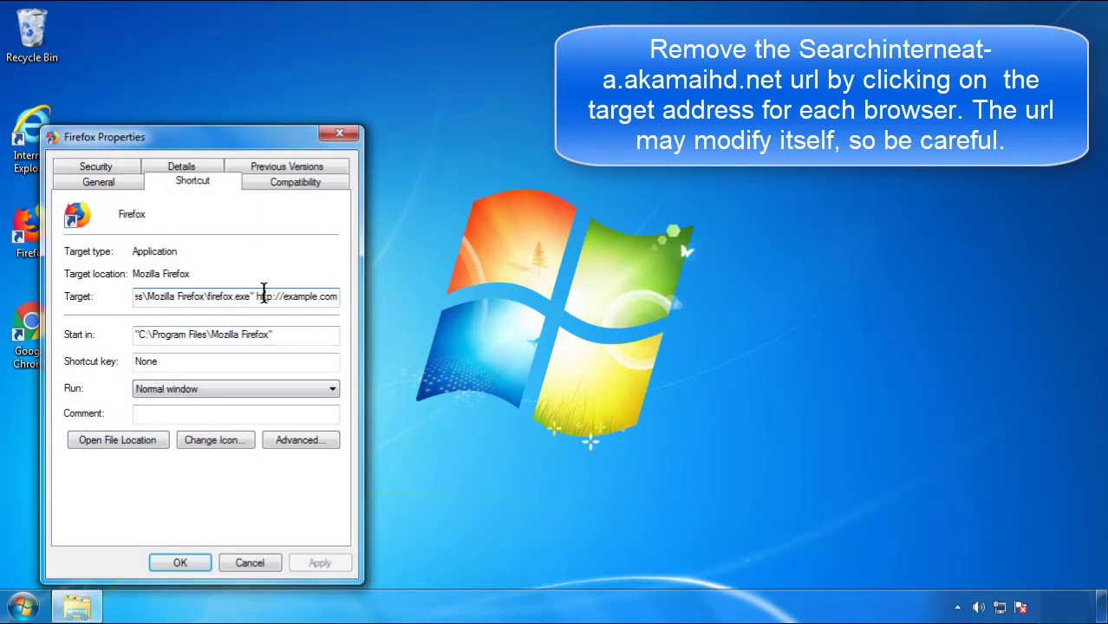
left_click_drag(256, 296, 409, 292)
key("Delete")
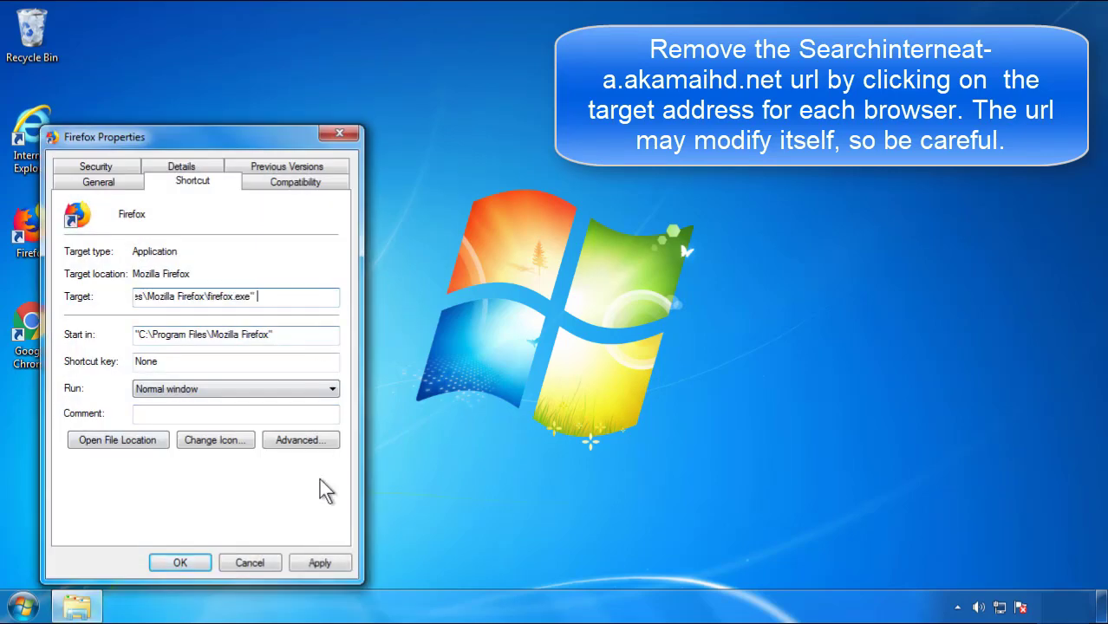
left_click(319, 564)
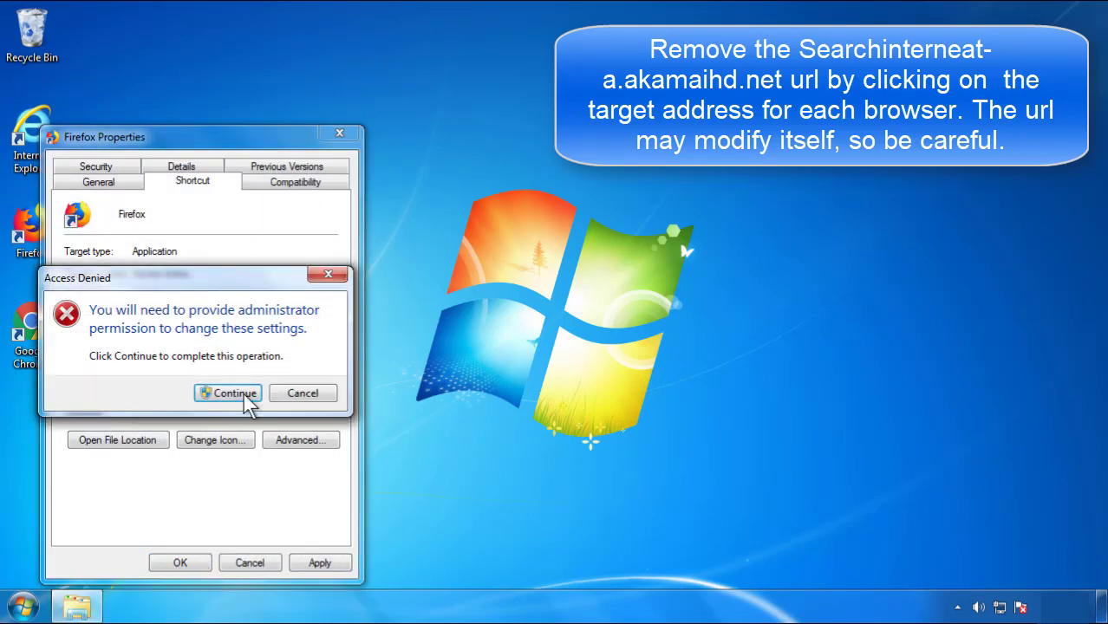
left_click(216, 391)
left_click(180, 563)
left_click(34, 328)
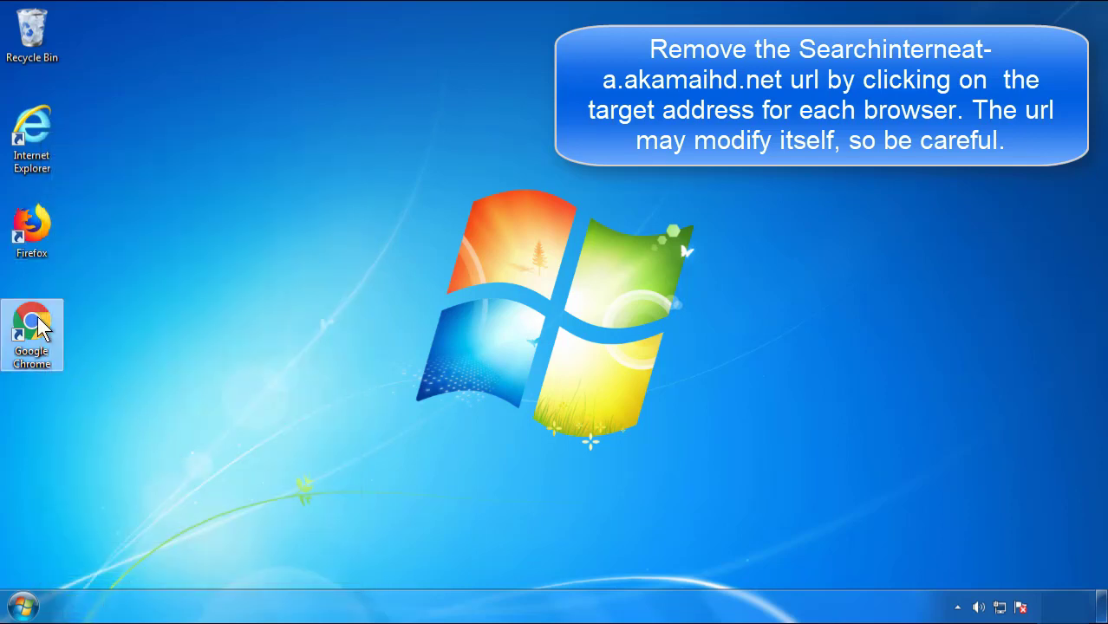
right_click(39, 327)
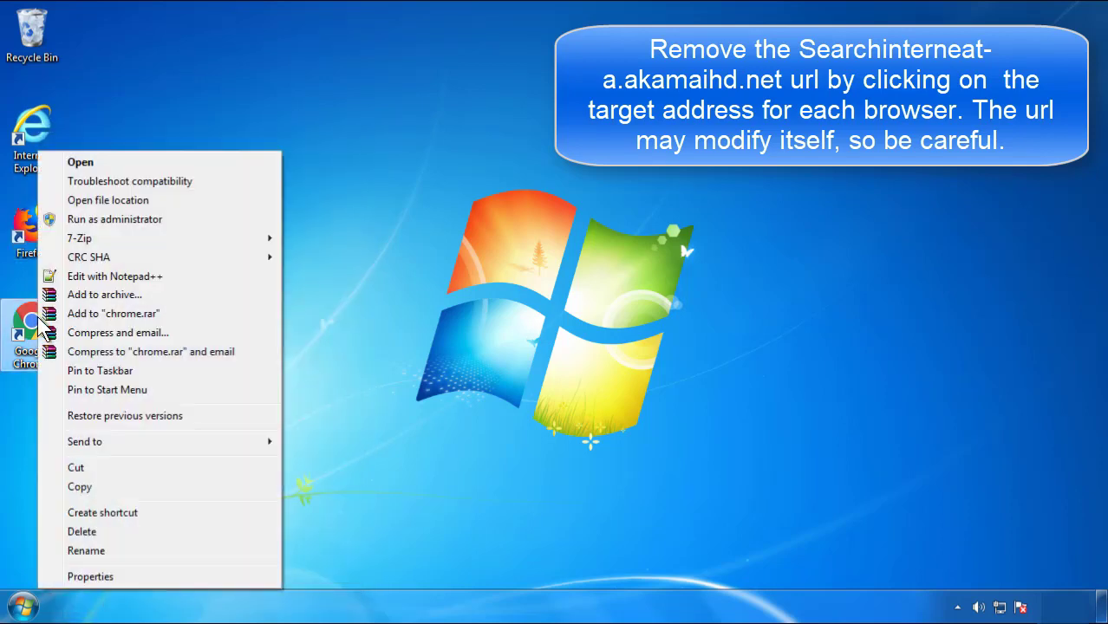
left_click(124, 576)
left_click(258, 296)
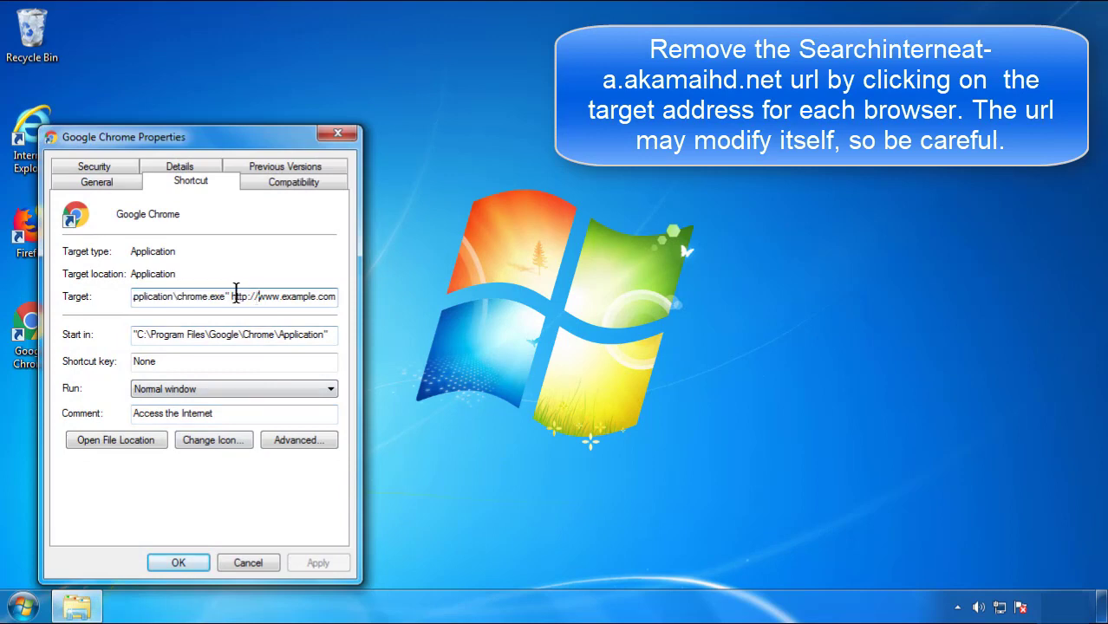
left_click_drag(231, 295, 357, 297)
key("BackSpace")
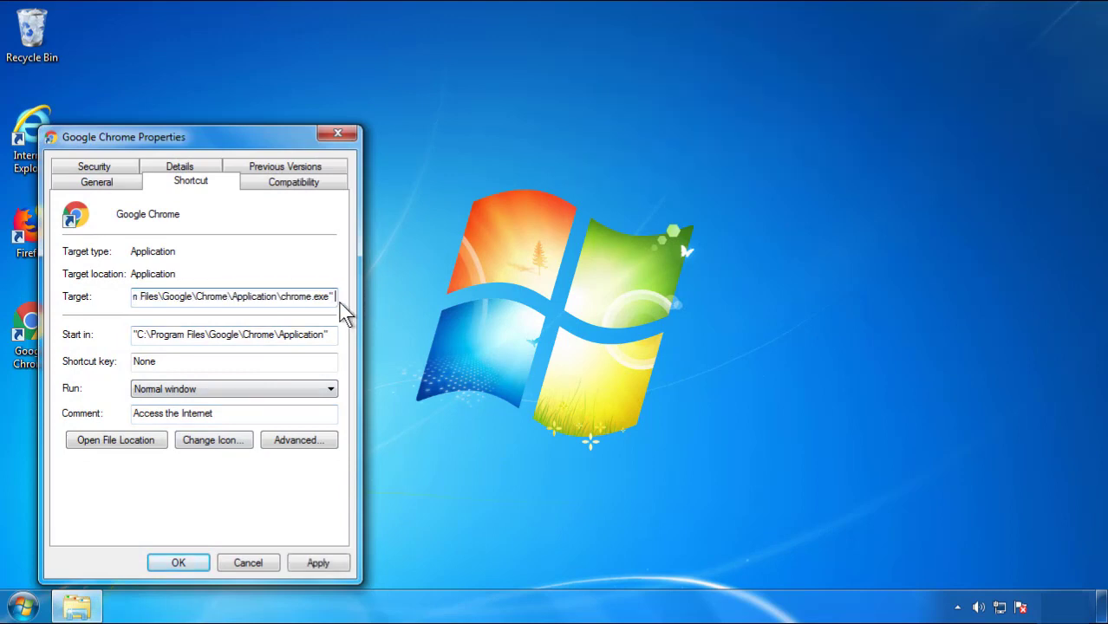
left_click(313, 563)
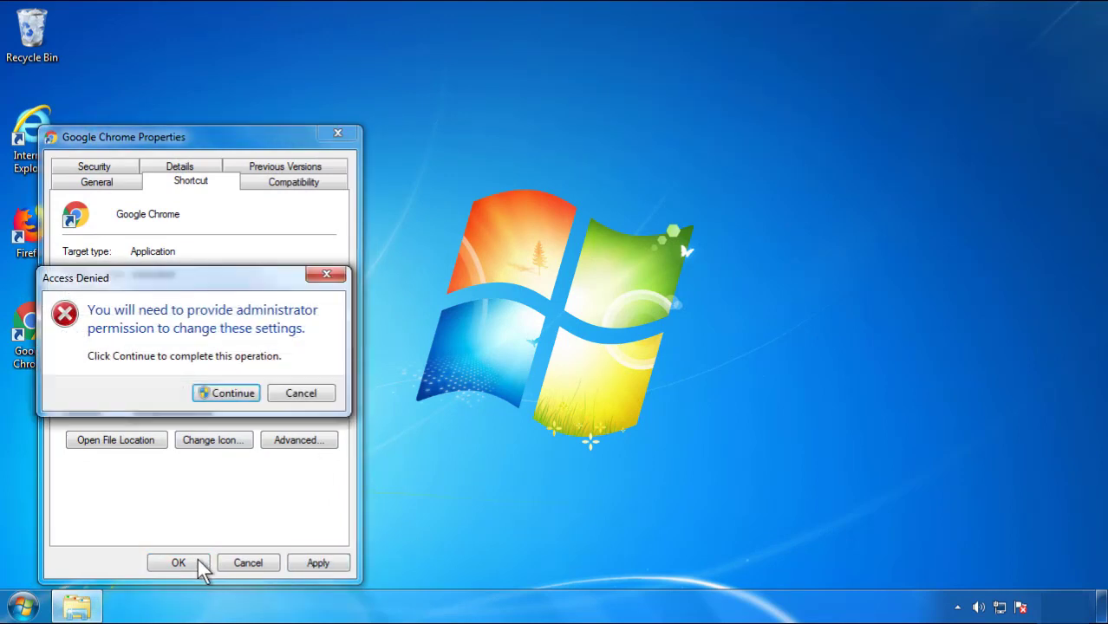
left_click(227, 393)
left_click(179, 562)
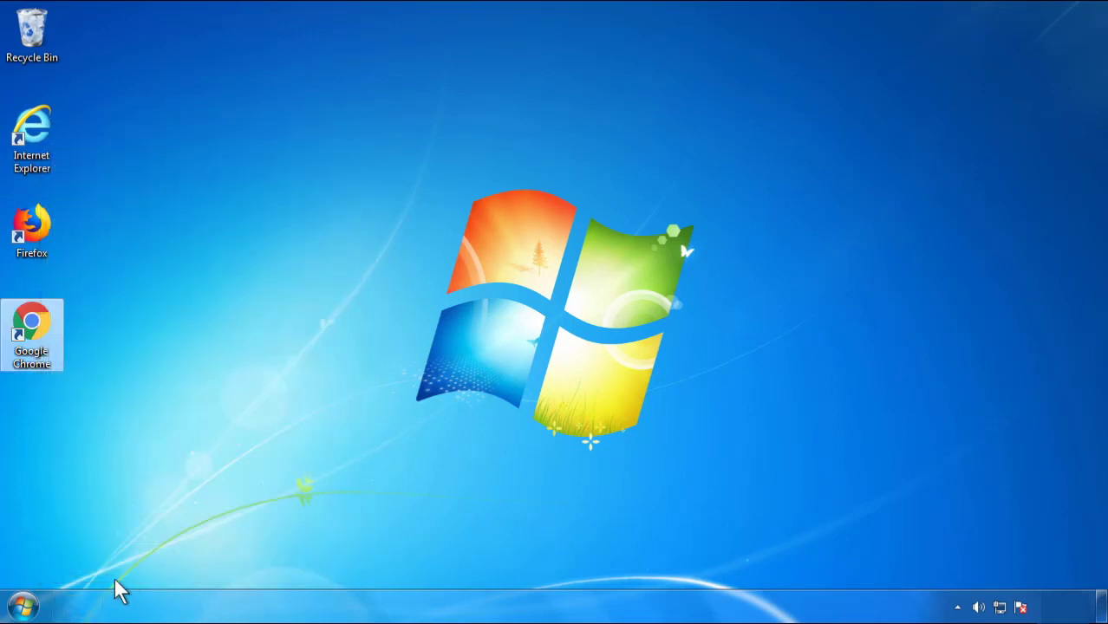
- Open the Control Panel list of installed programs and sort it by installation date, newest first
left_click(24, 606)
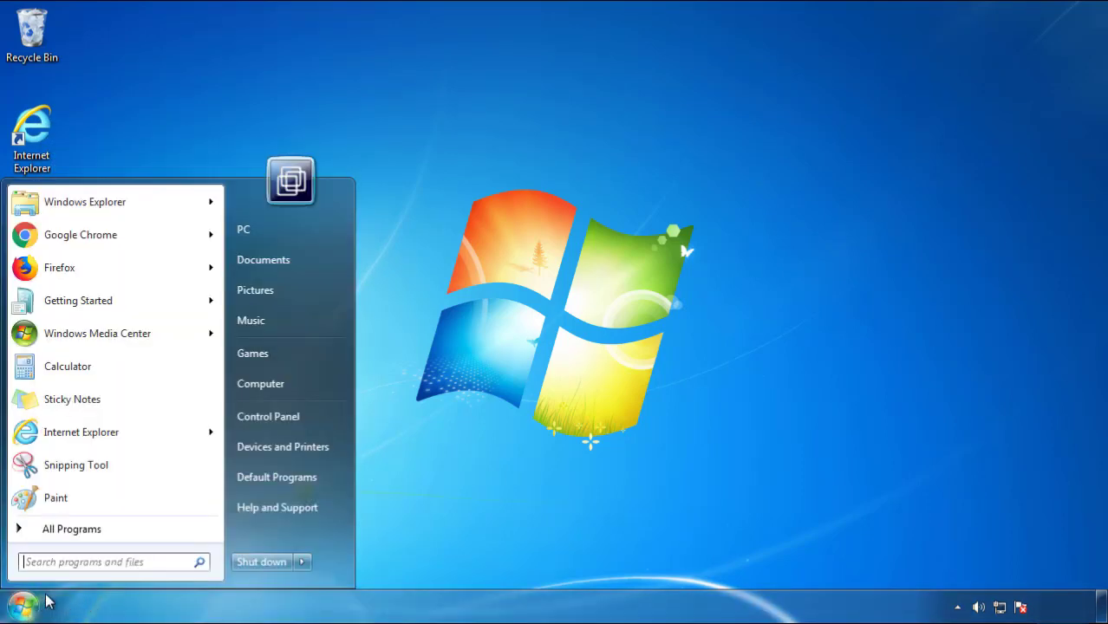
left_click(277, 415)
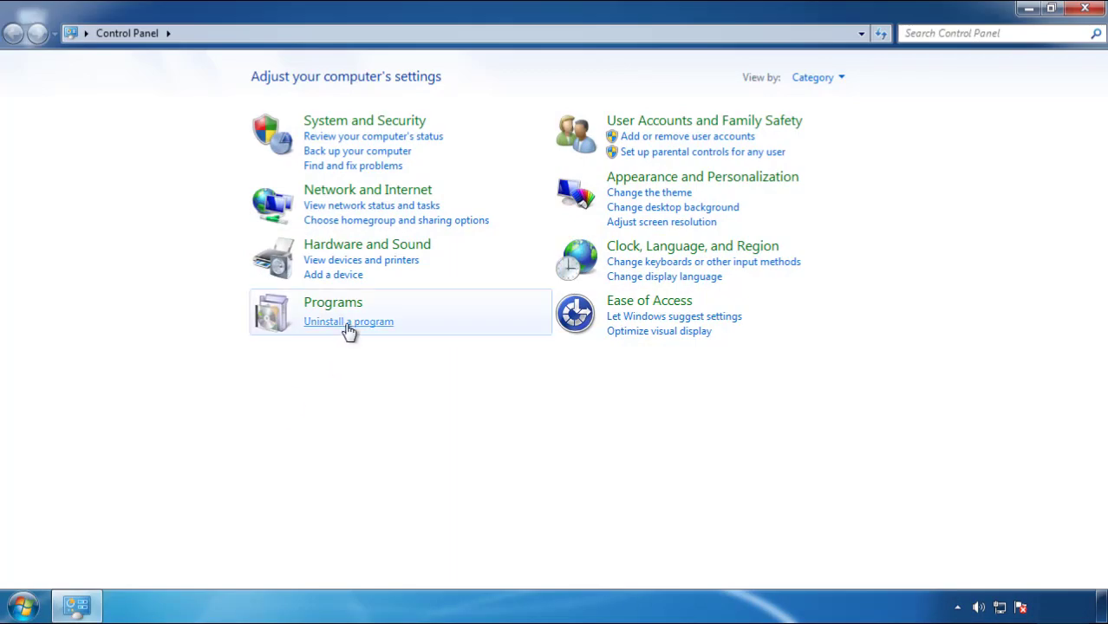
left_click(347, 326)
left_click(651, 163)
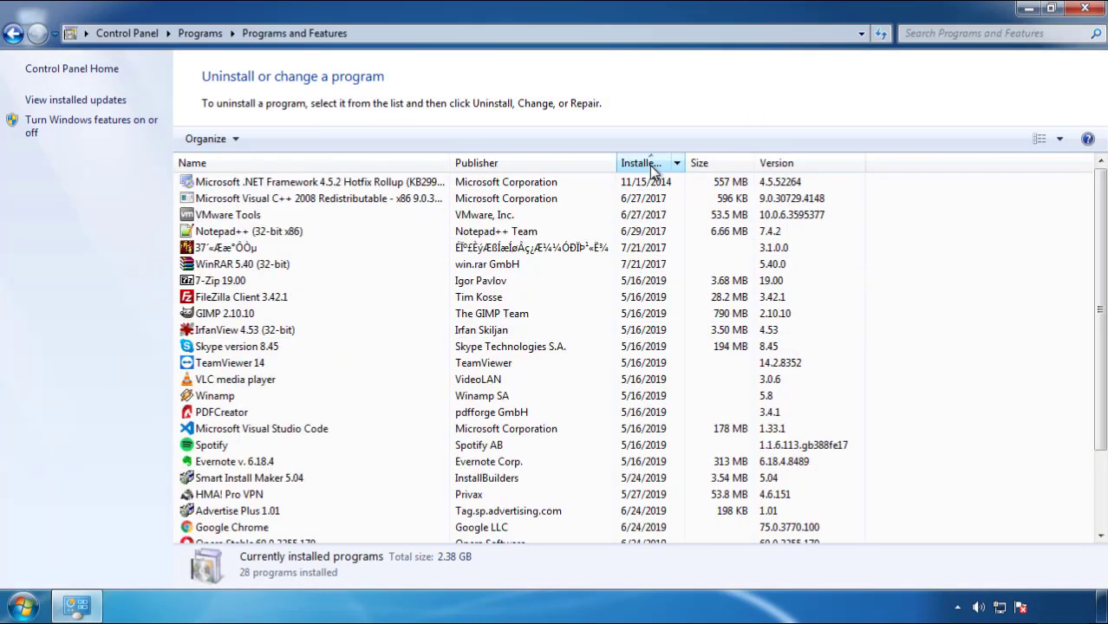
left_click(640, 165)
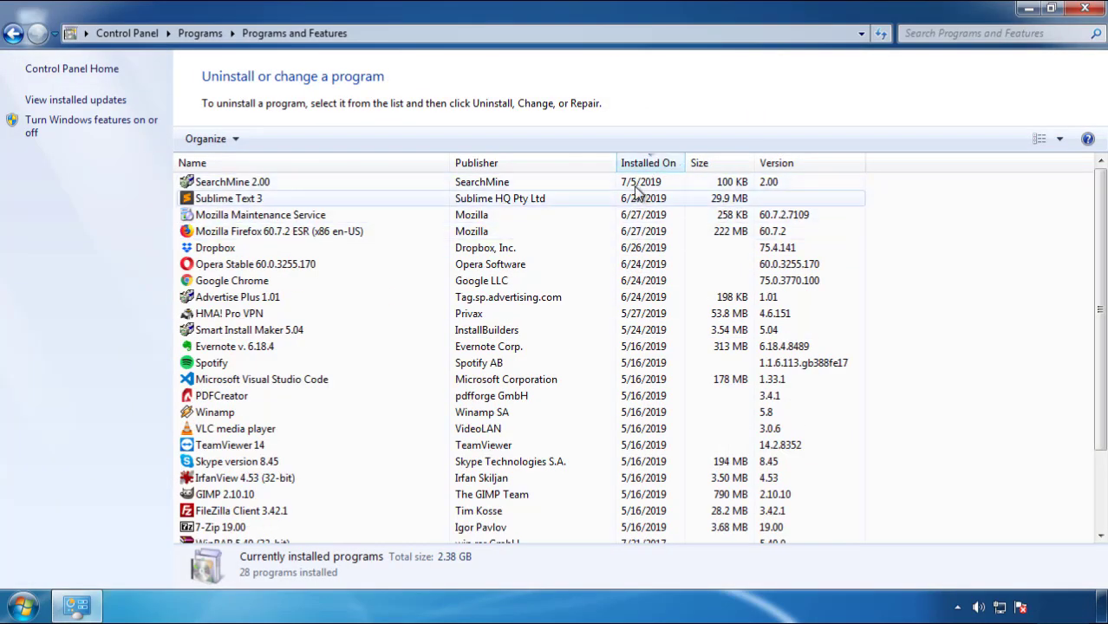
- Uninstall SearchMine 2.00 and close the Programs and Features window
left_click(232, 184)
left_click(276, 140)
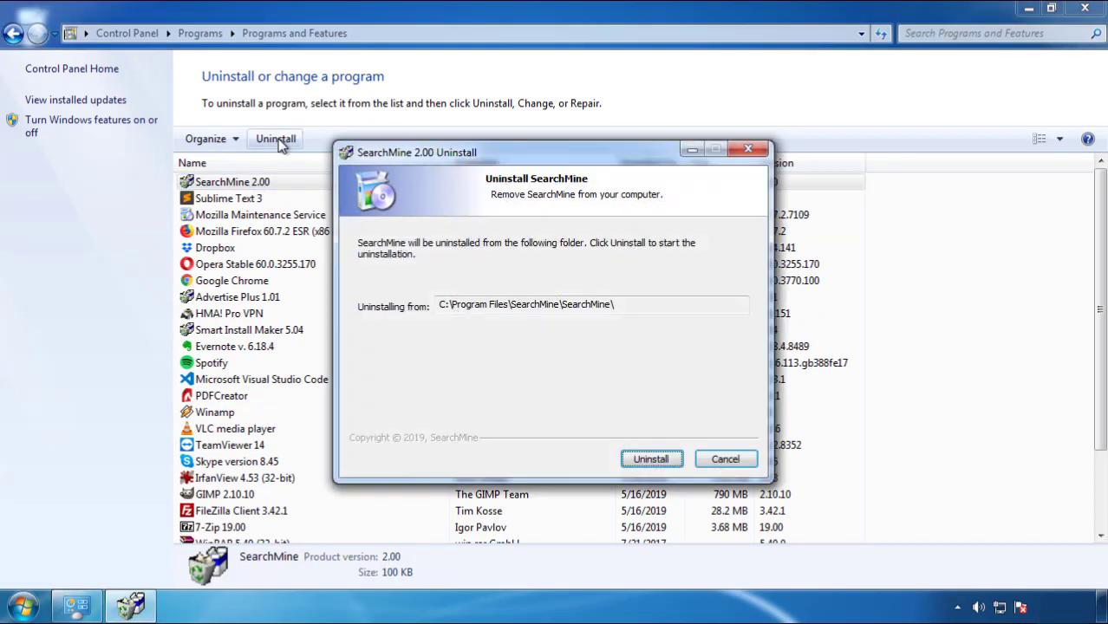
left_click(644, 459)
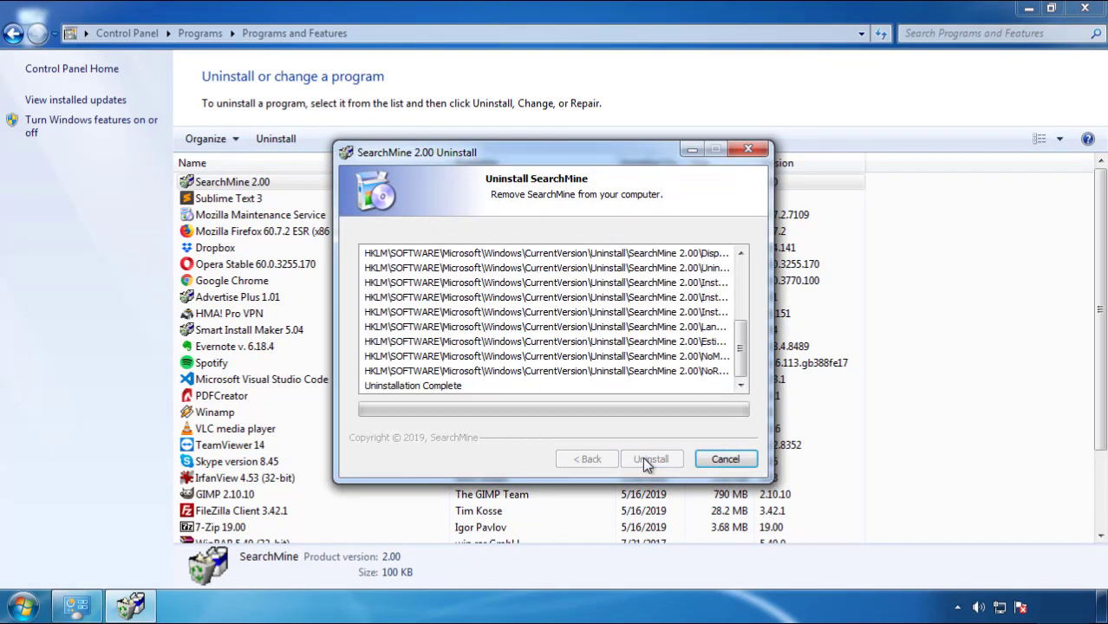
left_click(644, 459)
left_click(644, 459)
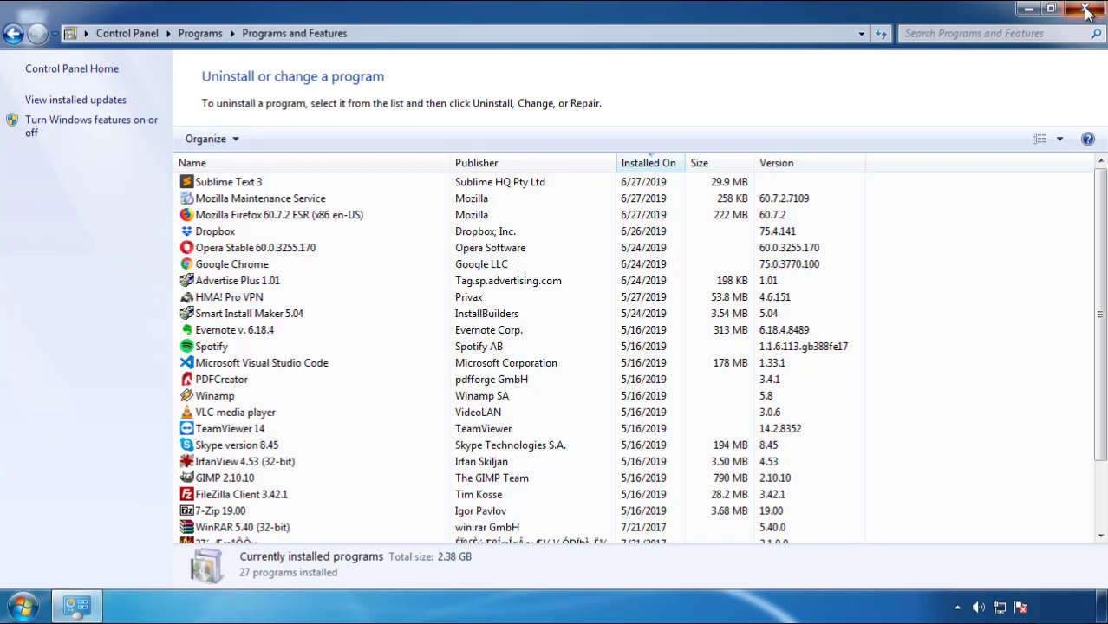
left_click(1086, 10)
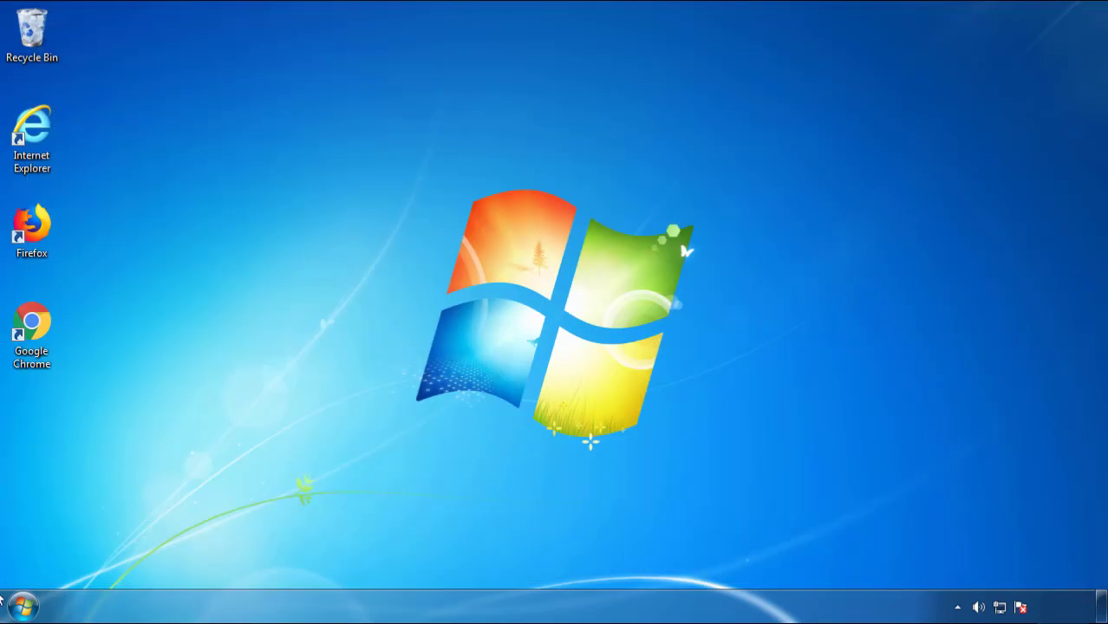
- Restart the computer and boot Windows 7 in Safe Mode from the advanced boot options
left_click(21, 609)
mouse_move(301, 563)
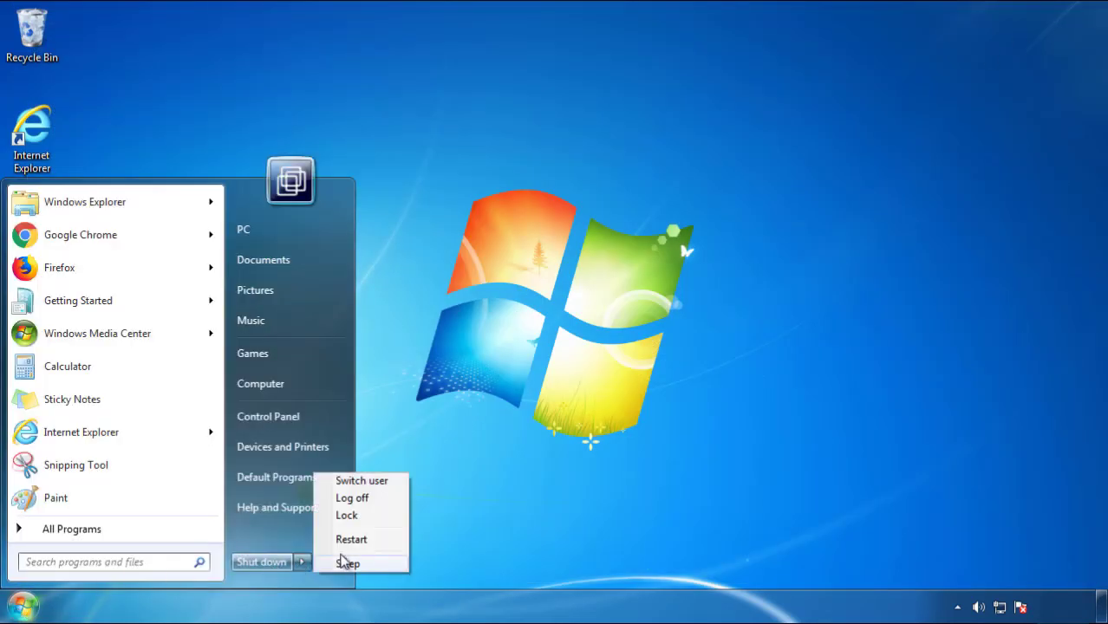
left_click(570, 521)
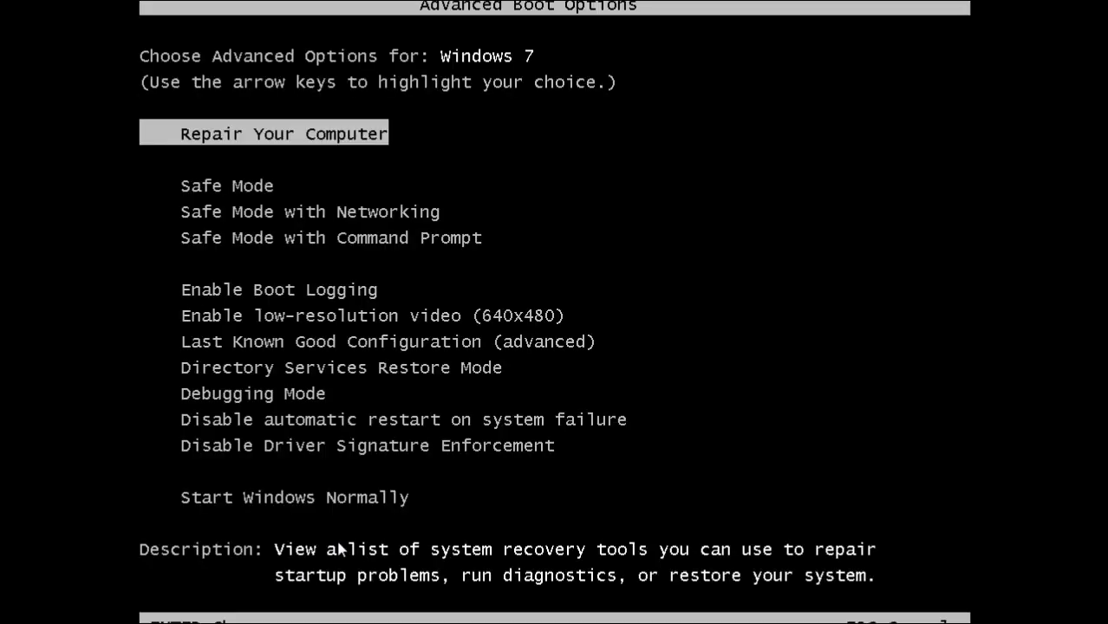
key("Down")
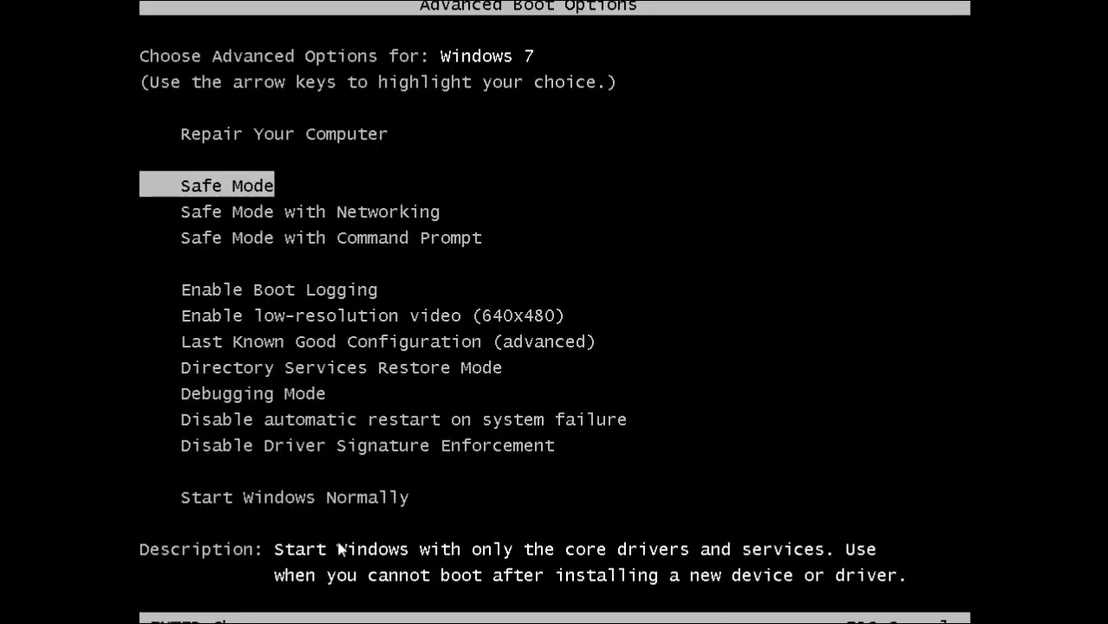
key("Return")
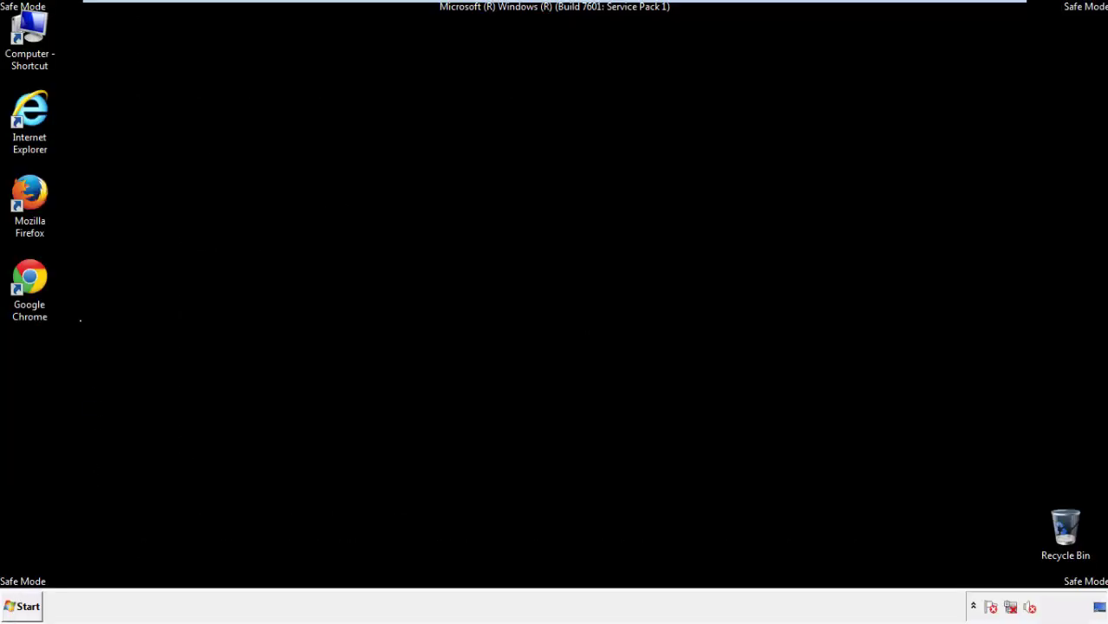
- Launch Mozilla Firefox and decline for now to make it the default browser
double_click(40, 201)
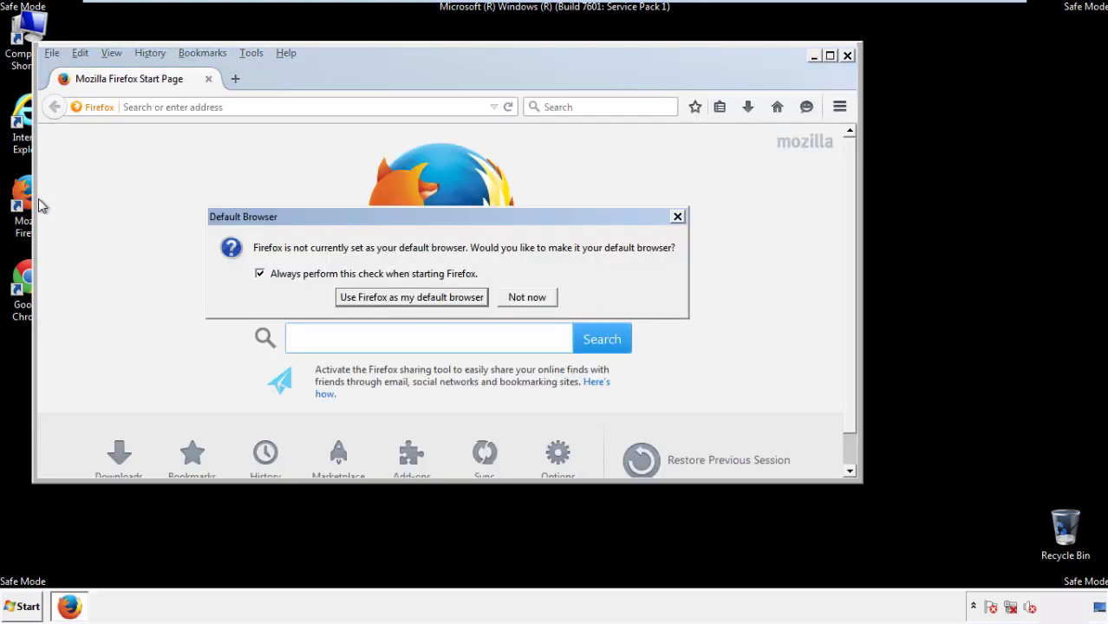
left_click(541, 297)
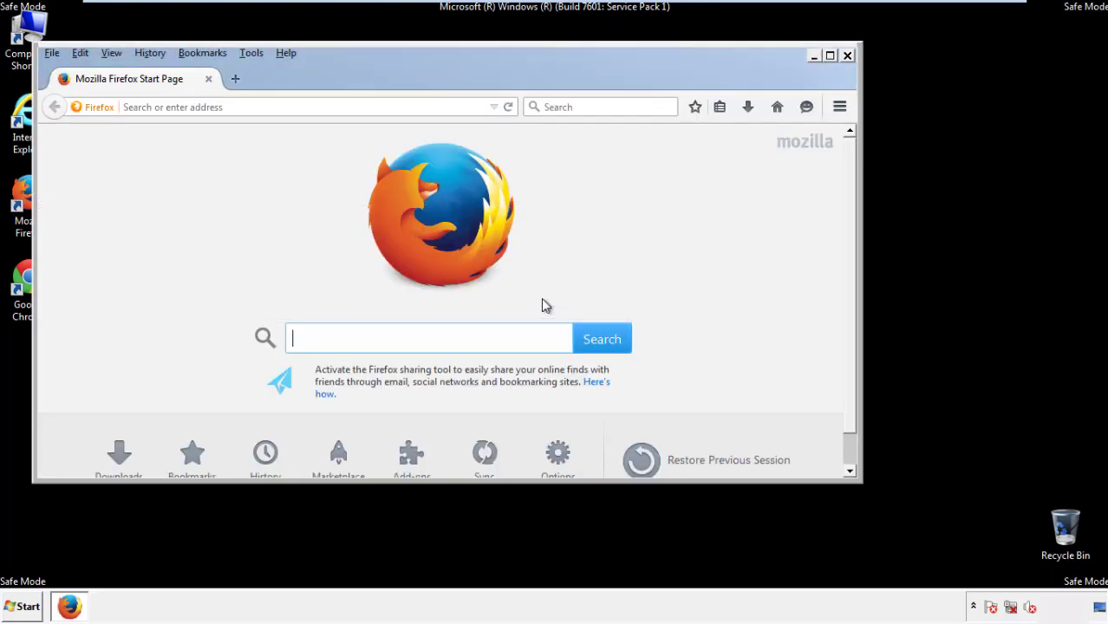
- Hide the Firefox menu bar and display it again
right_click(338, 78)
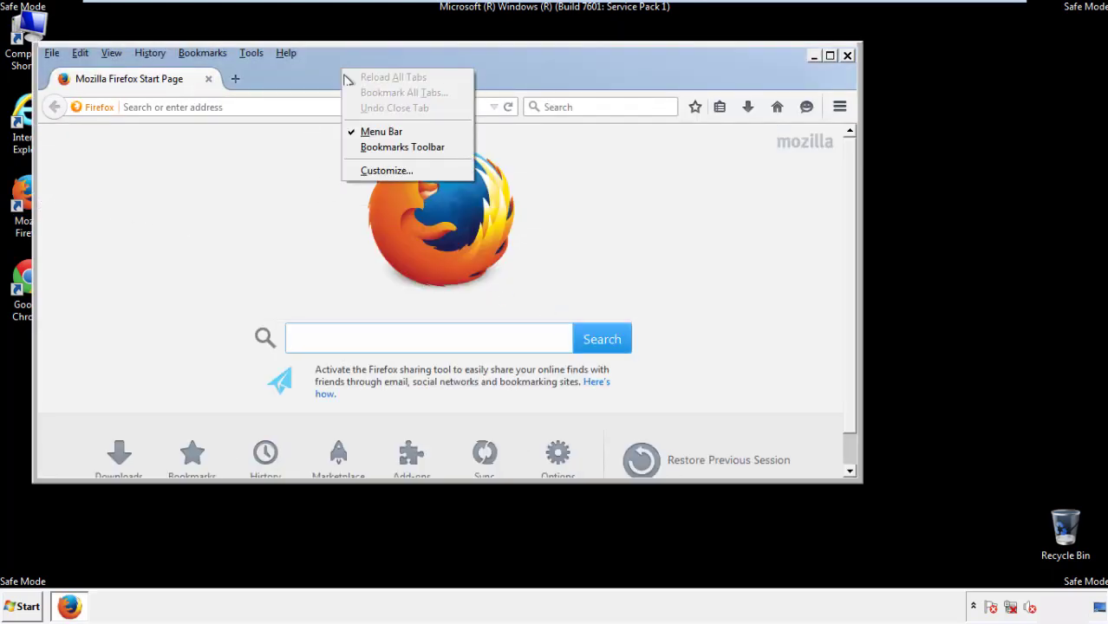
left_click(371, 131)
right_click(349, 72)
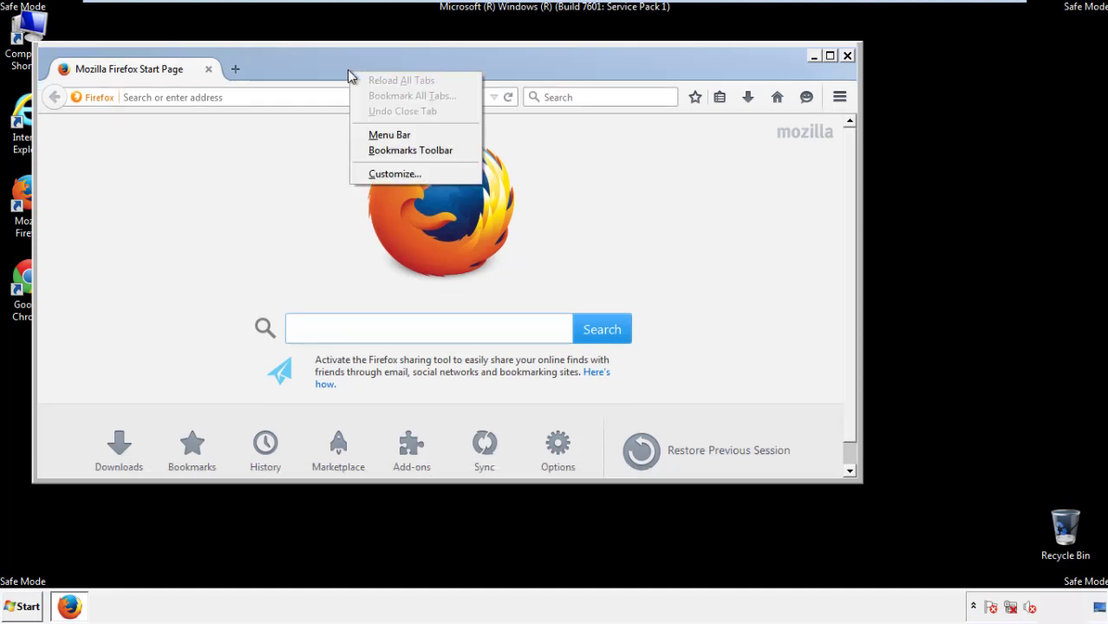
left_click(372, 135)
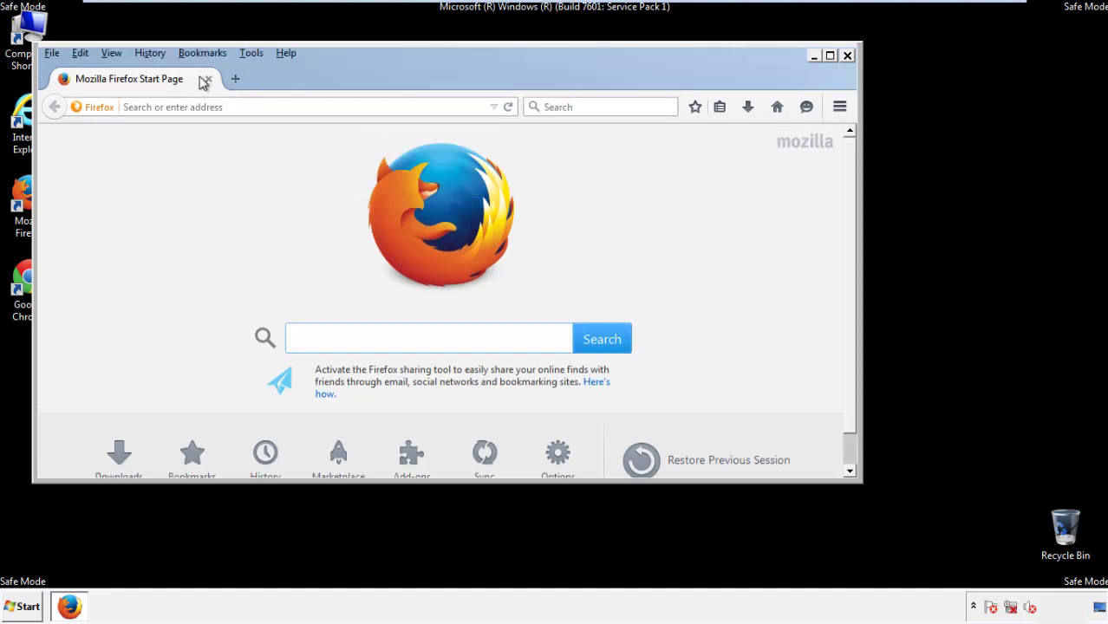
- Clear Firefox history for the time range Everything, including browsing and download history, cookies, cache, active logins, offline website data and site preferences
left_click(156, 54)
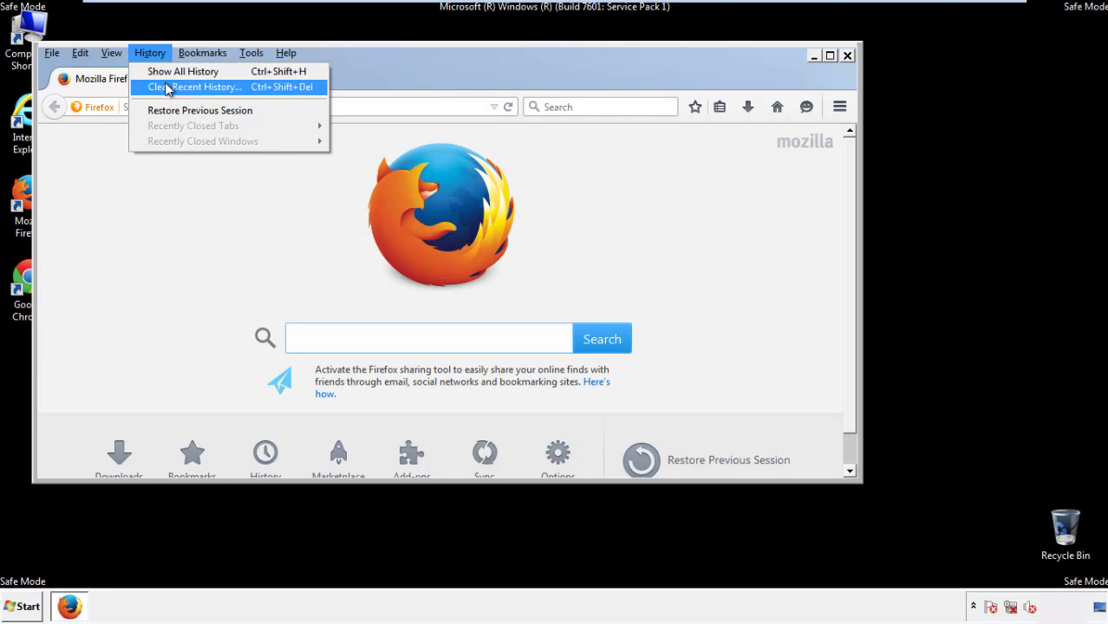
left_click(167, 87)
left_click(411, 239)
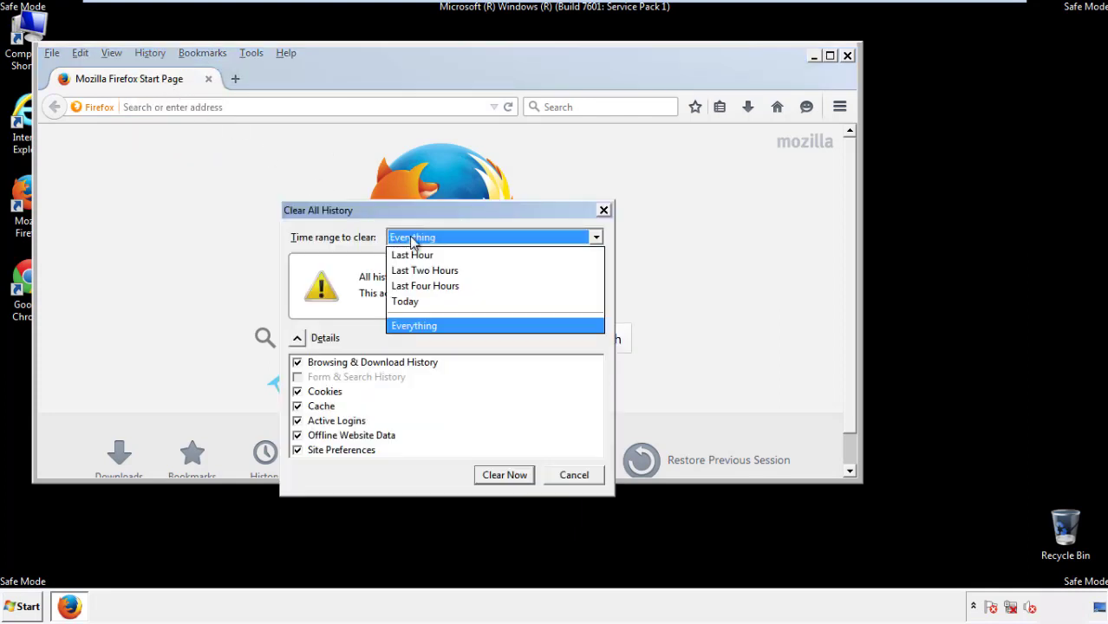
left_click(419, 327)
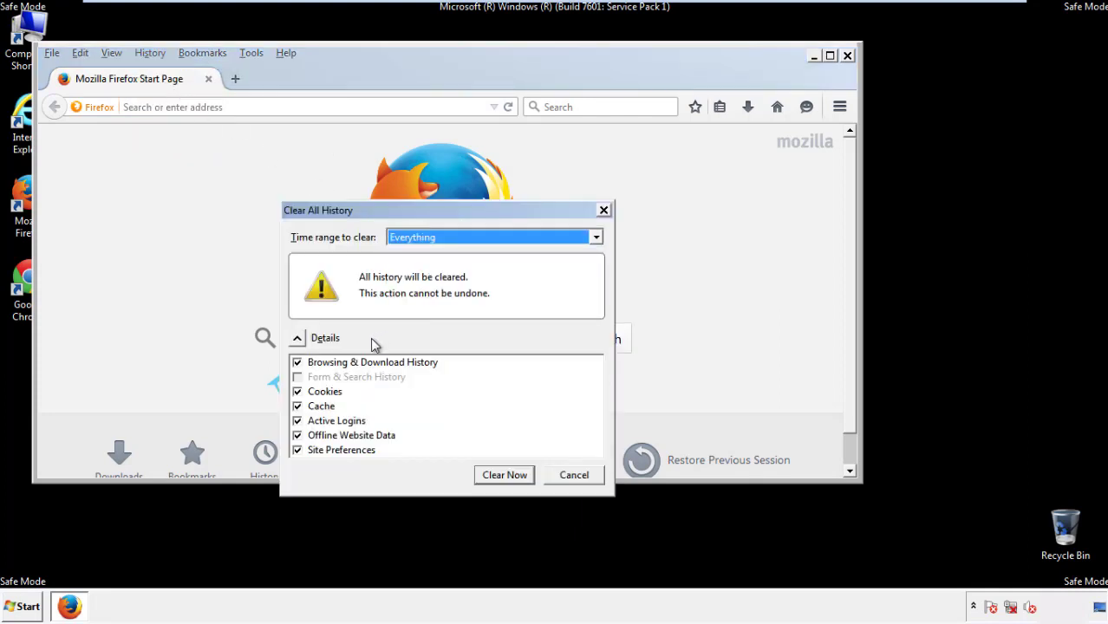
left_click(297, 436)
left_click(298, 437)
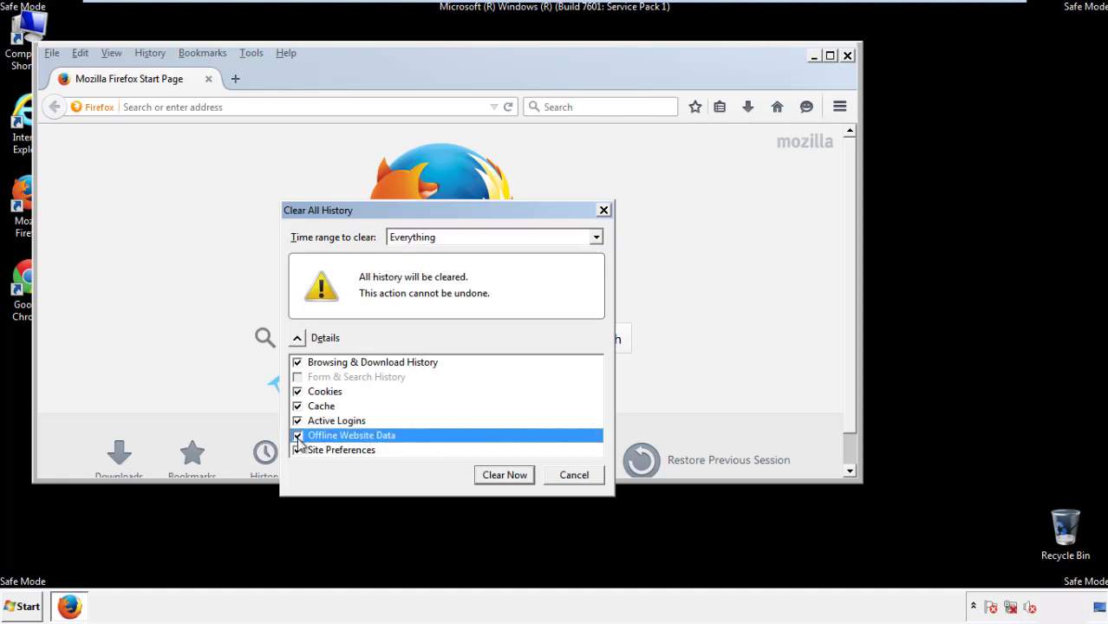
left_click(298, 450)
left_click(298, 451)
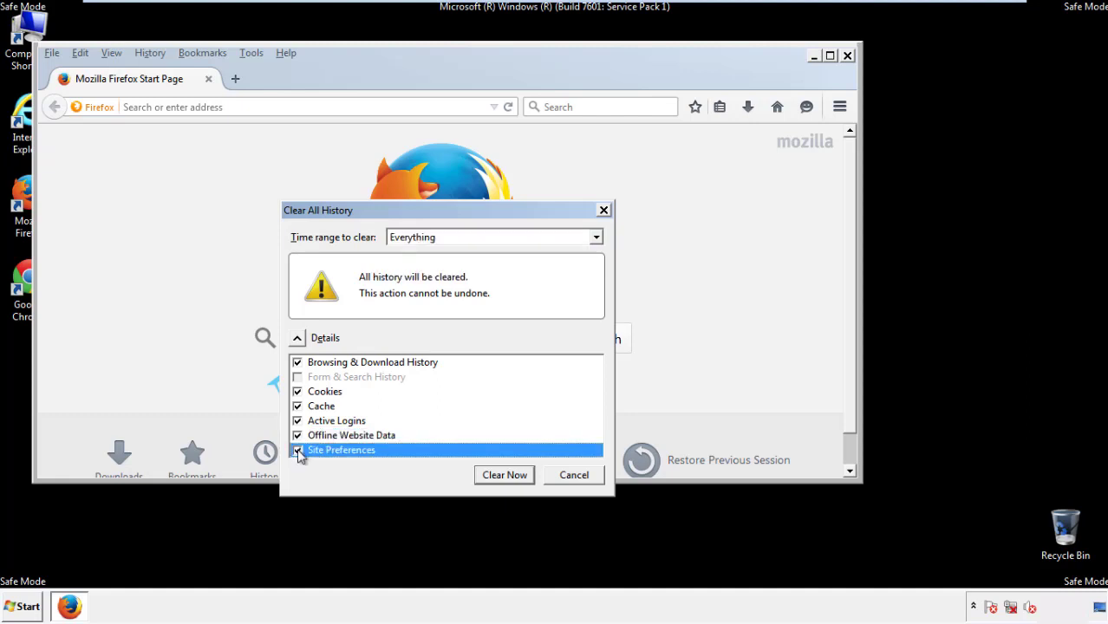
left_click(502, 477)
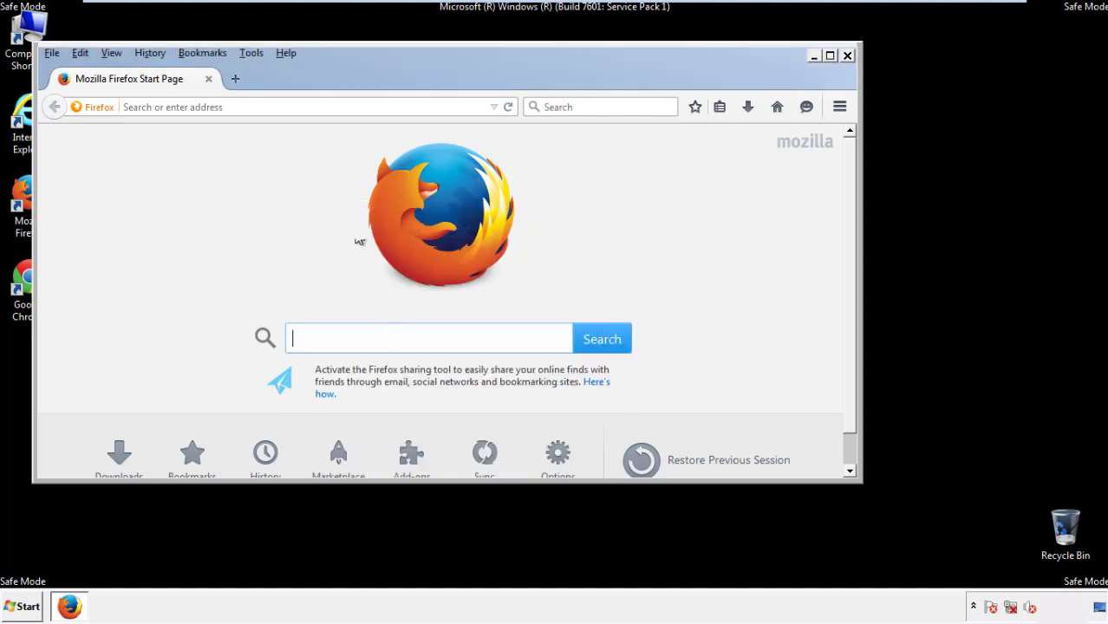
- Refresh Firefox from its Troubleshooting Information page, complete the import, and close the browser without making it the default
left_click(285, 52)
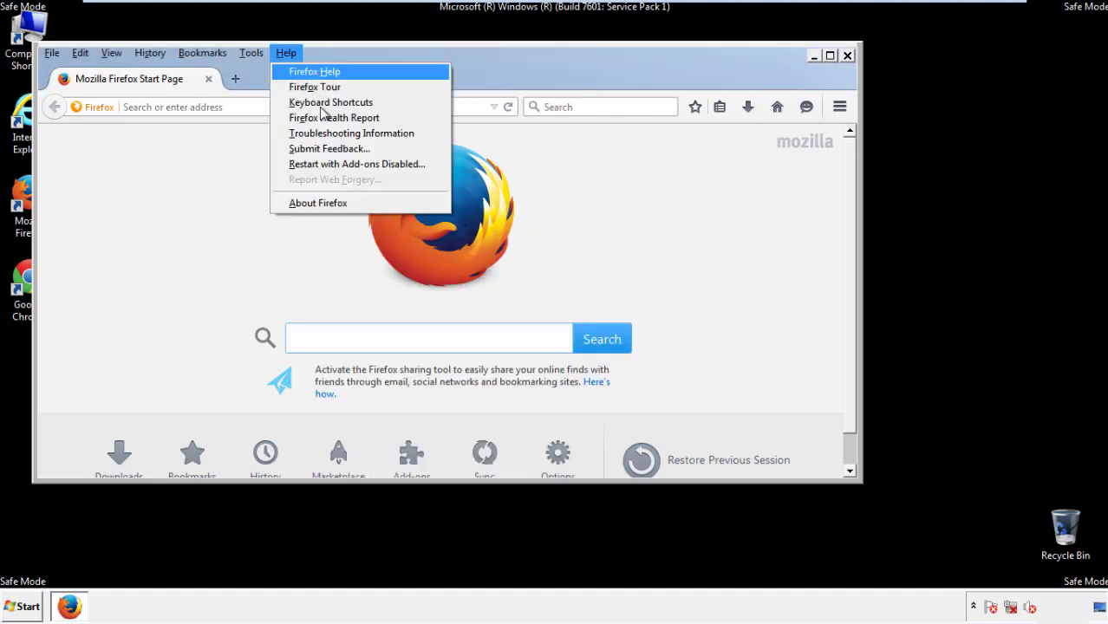
left_click(323, 135)
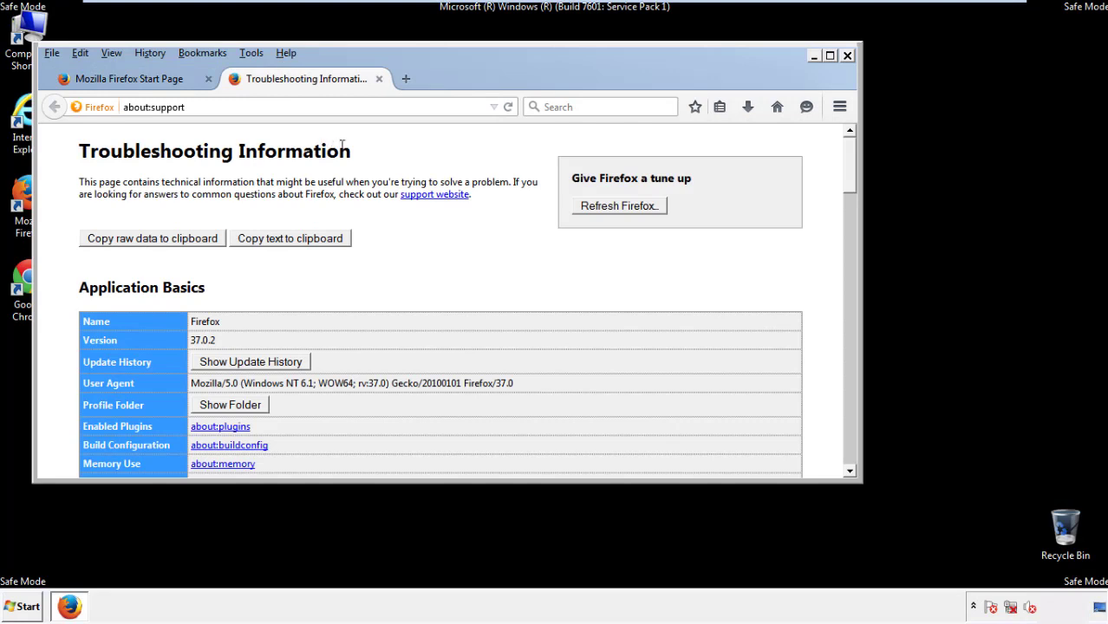
left_click(642, 208)
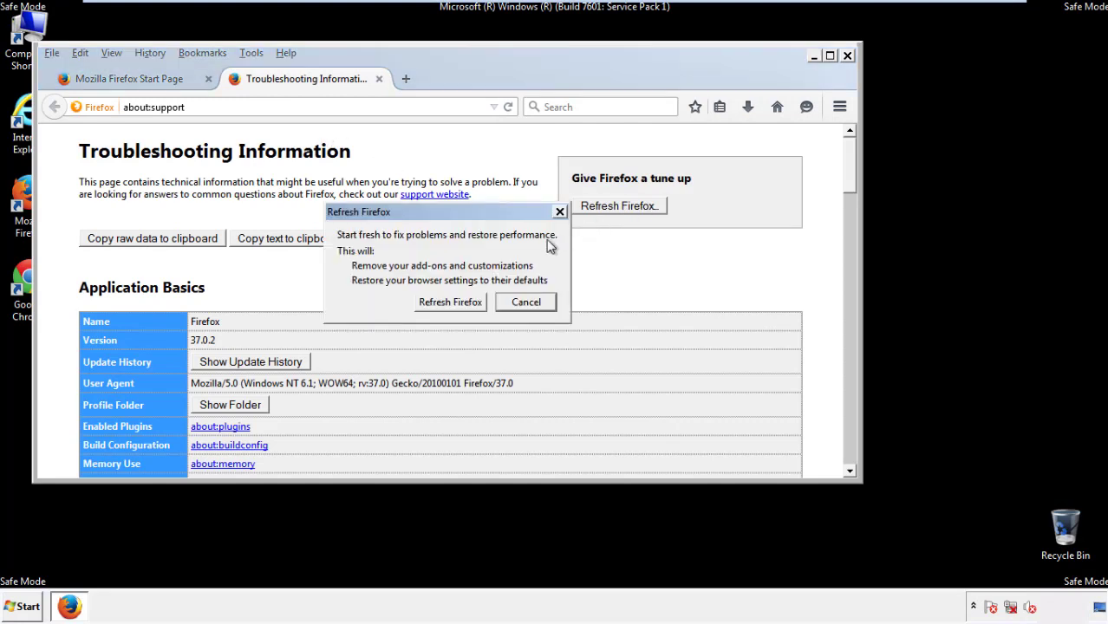
left_click(450, 301)
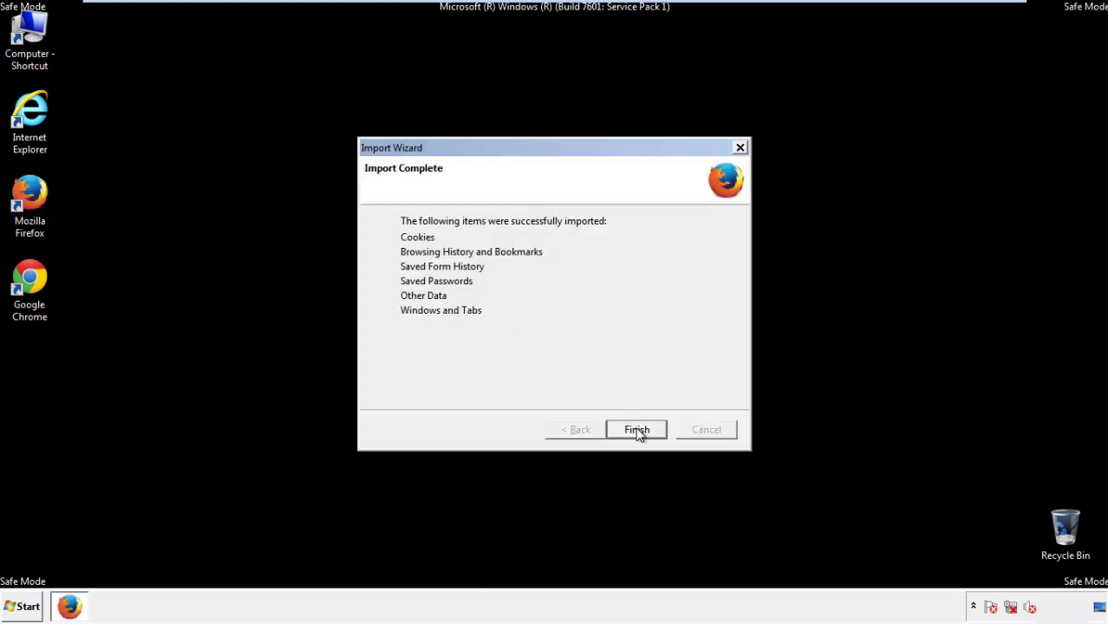
left_click(636, 429)
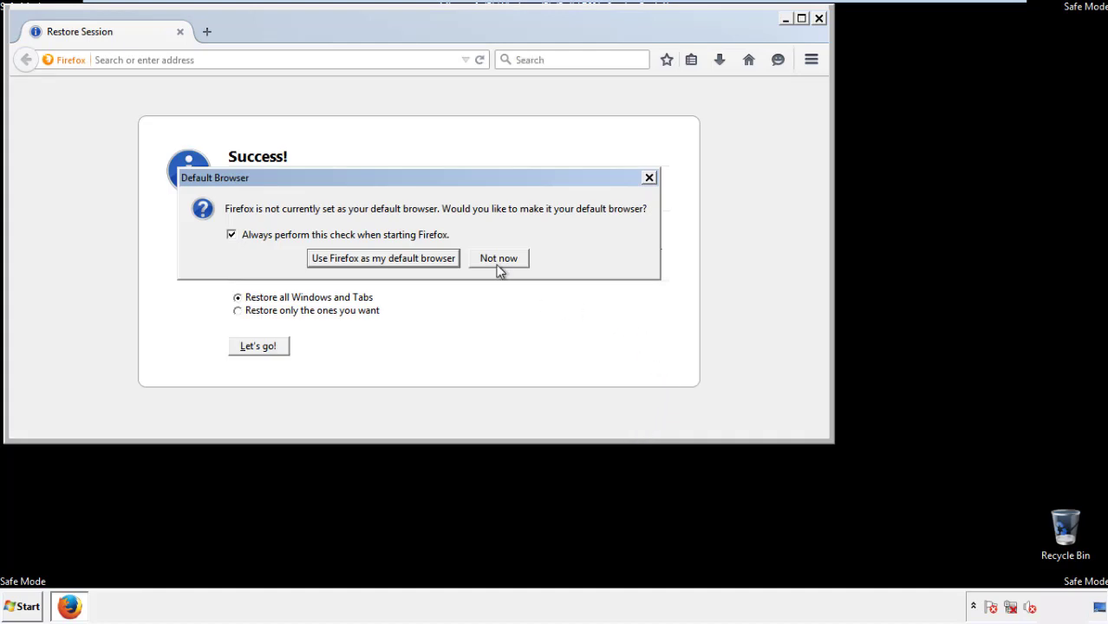
left_click(499, 259)
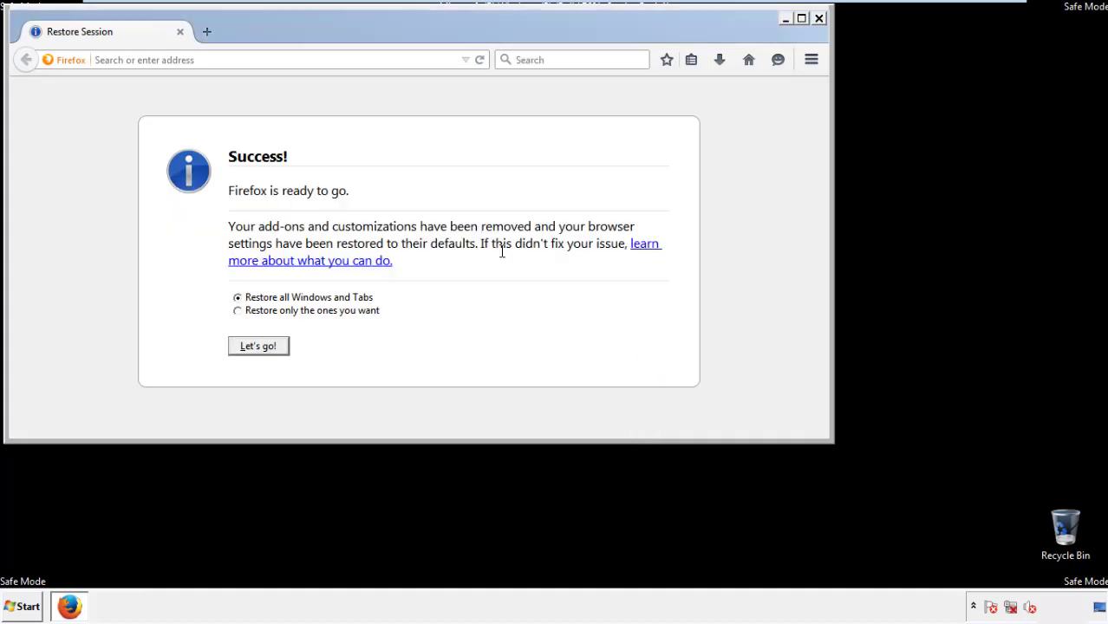
left_click(818, 18)
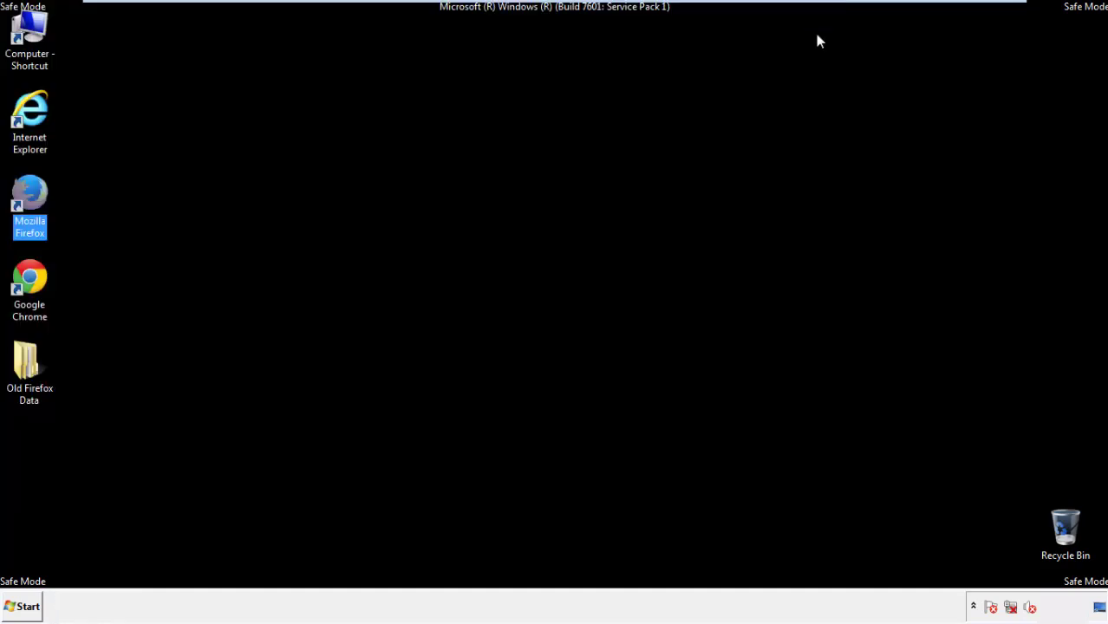
- Launch Google Chrome from the desktop and dismiss its default browser prompt permanently
left_click(27, 277)
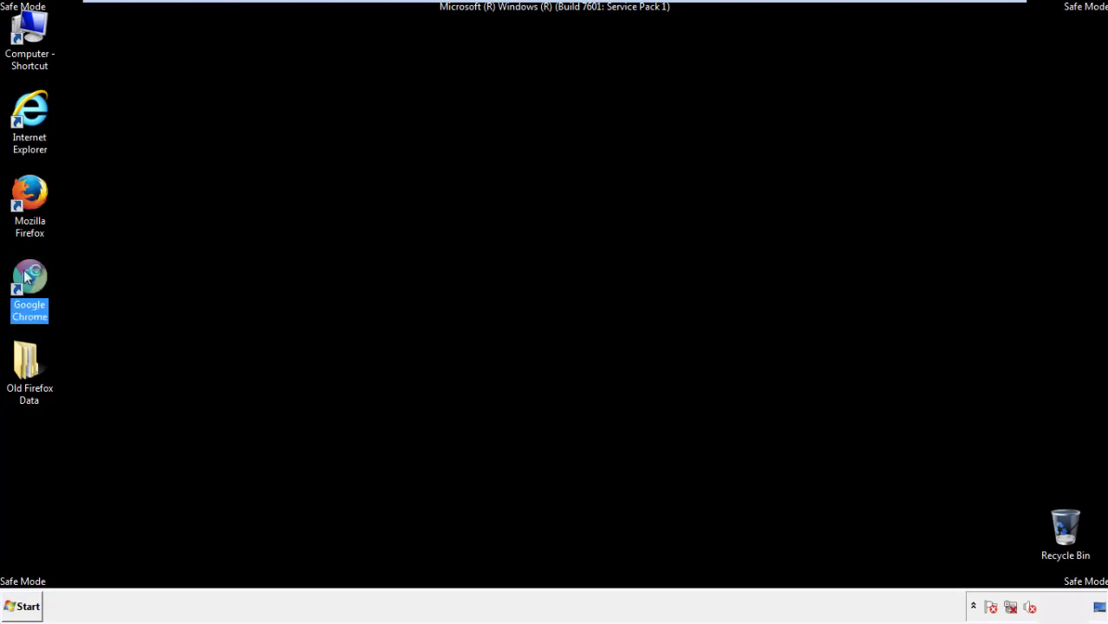
double_click(26, 274)
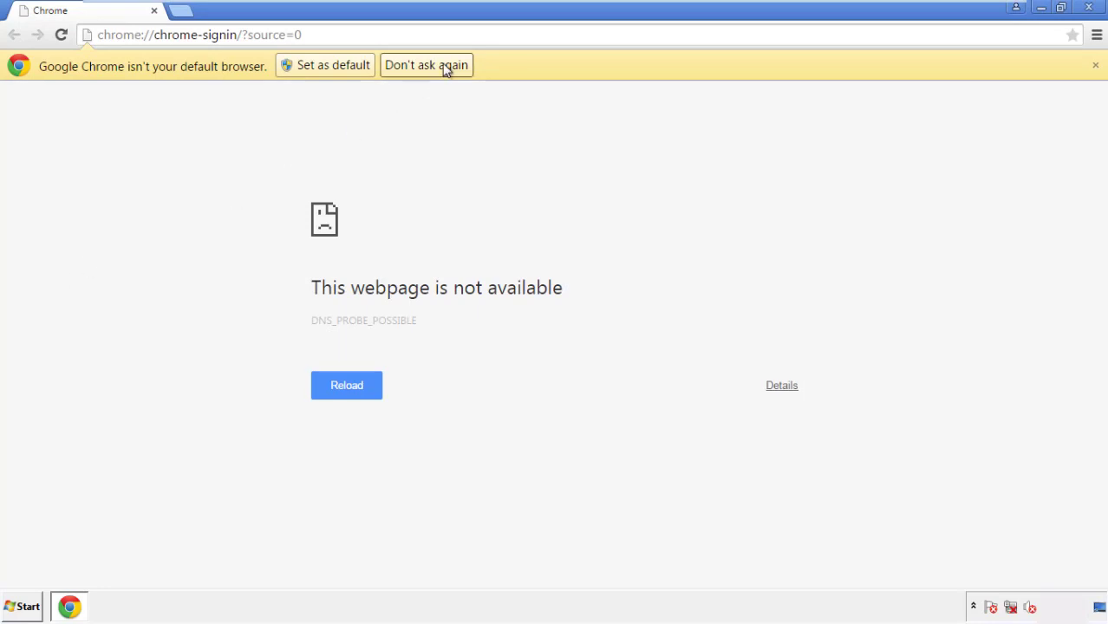
left_click(447, 70)
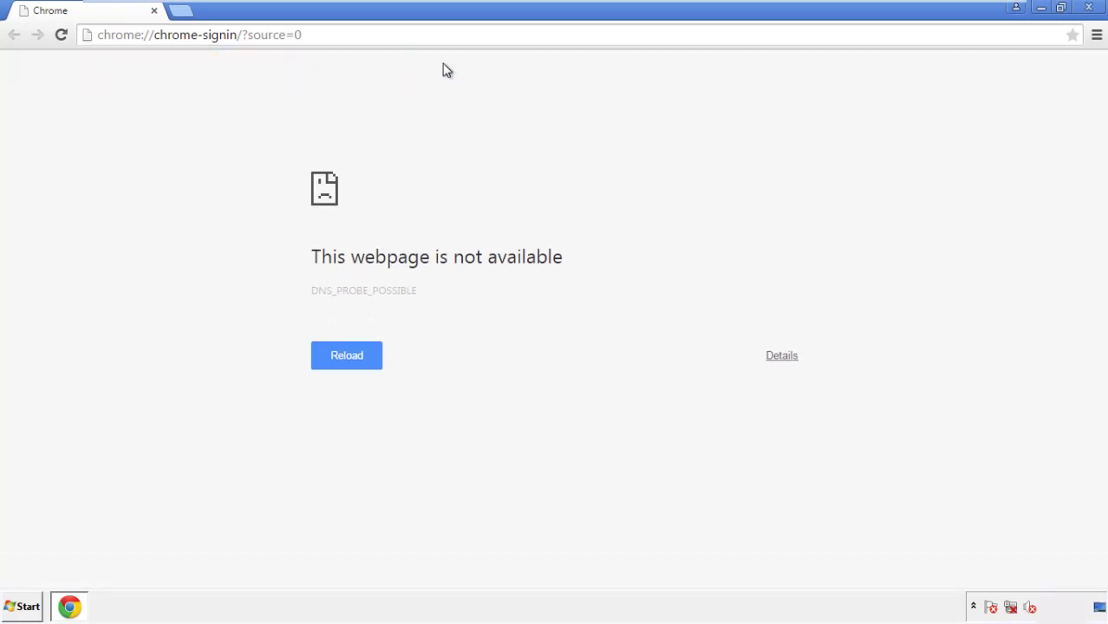
- Clear Chrome browsing data from the beginning of time for all data types except Passwords, including autofill form data, hosted app data and content licenses
left_click(1097, 42)
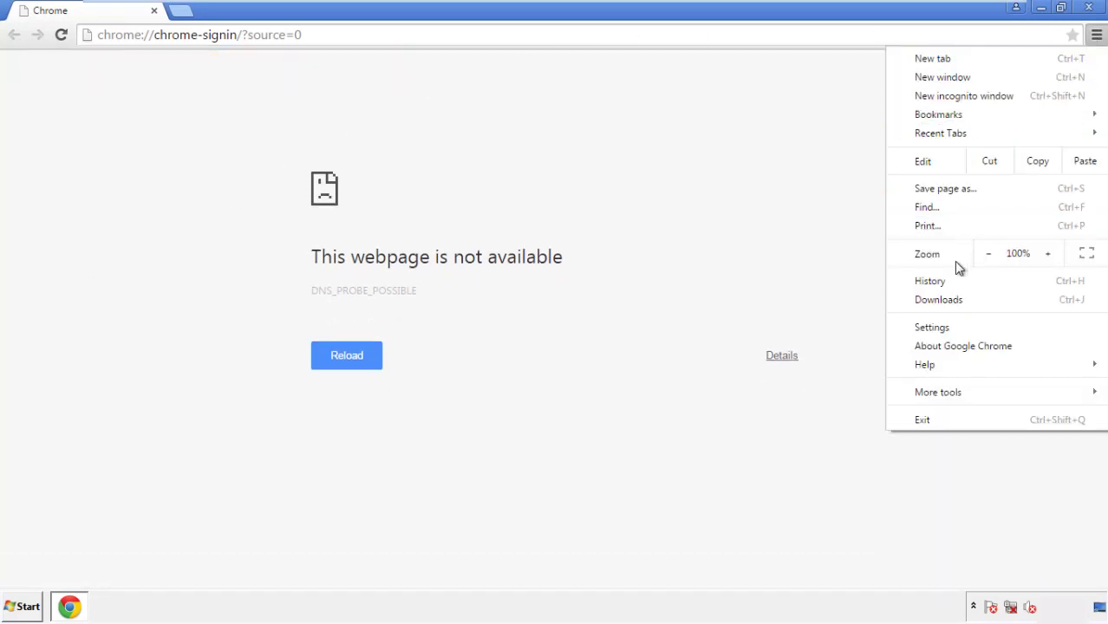
left_click(939, 328)
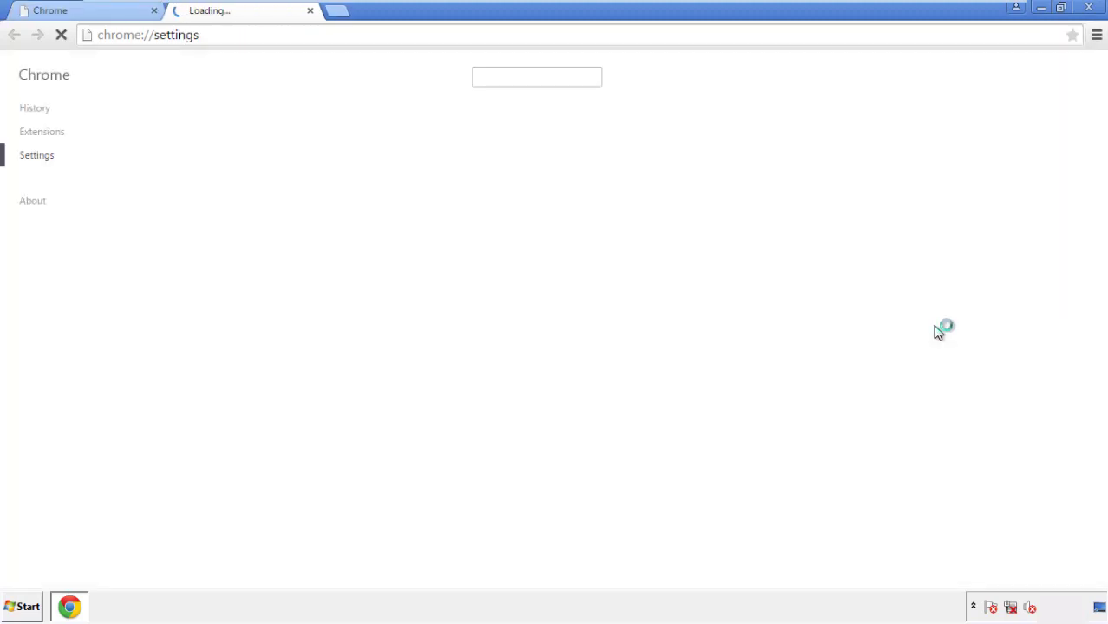
left_click(38, 110)
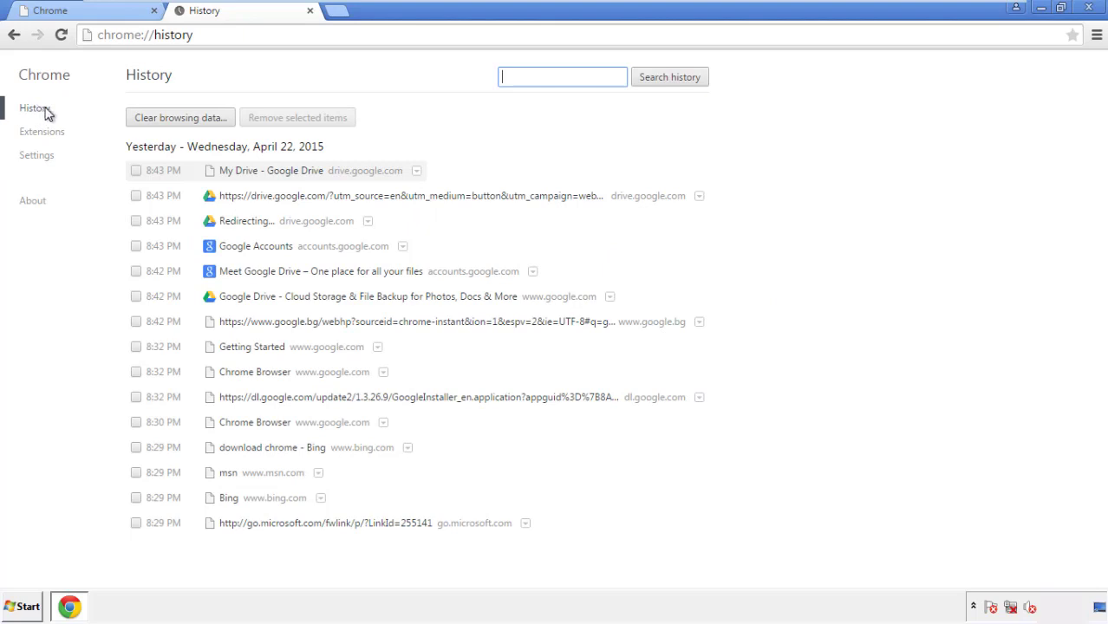
left_click(165, 121)
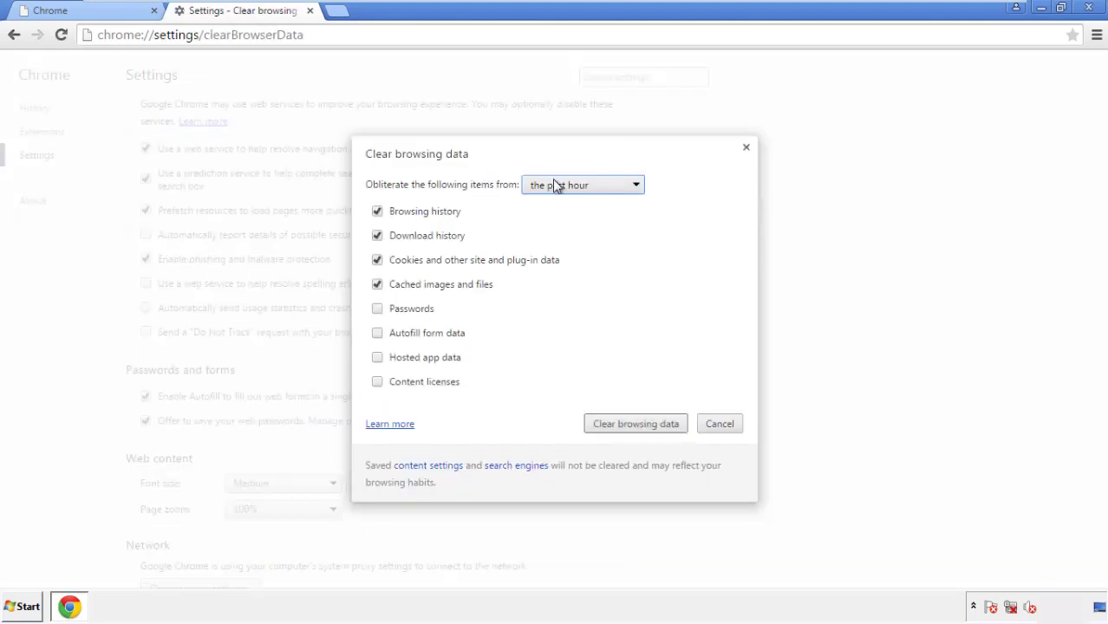
left_click(557, 185)
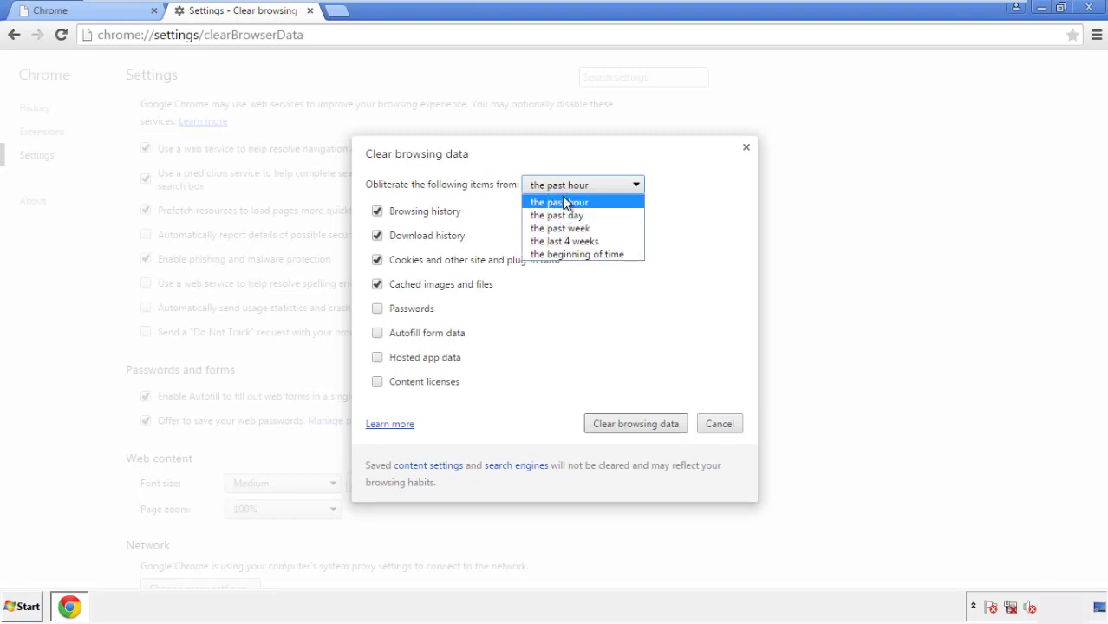
left_click(555, 255)
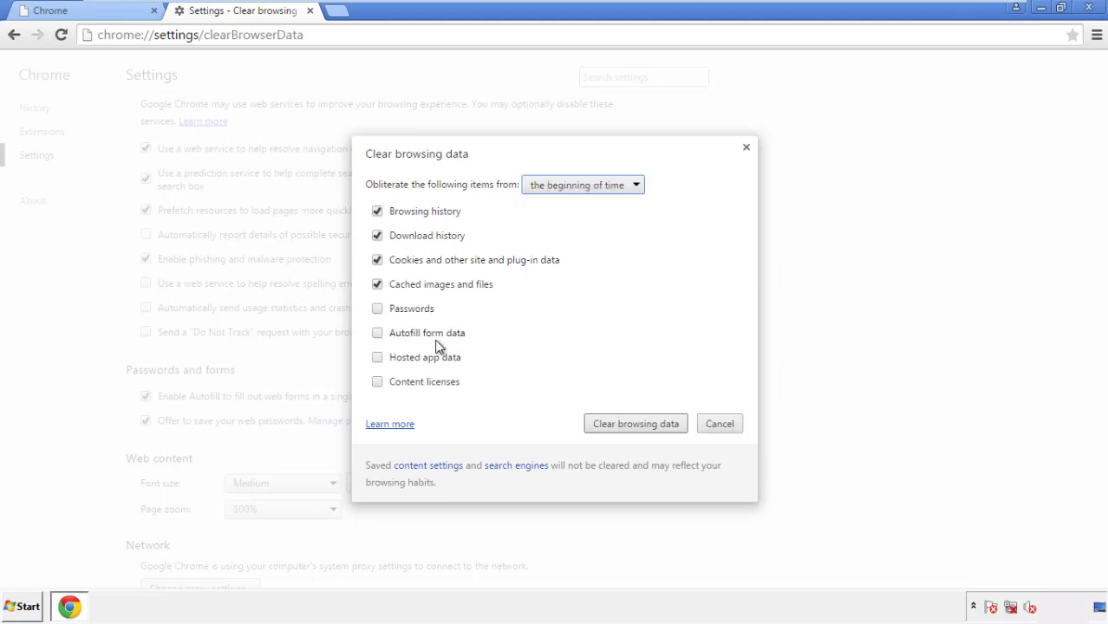
left_click(383, 334)
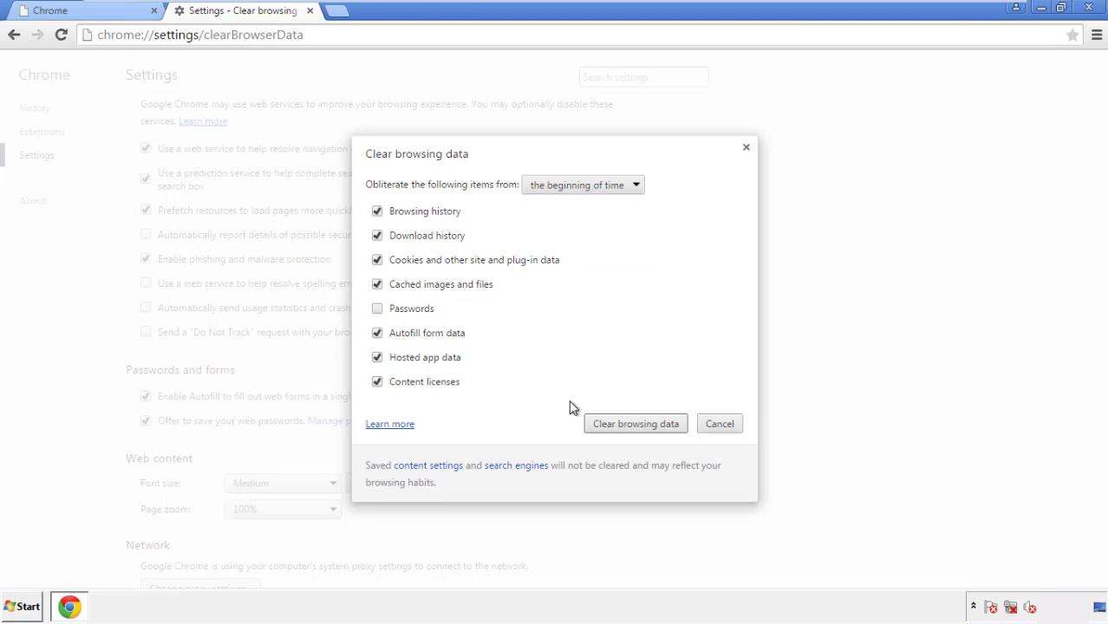
left_click(627, 426)
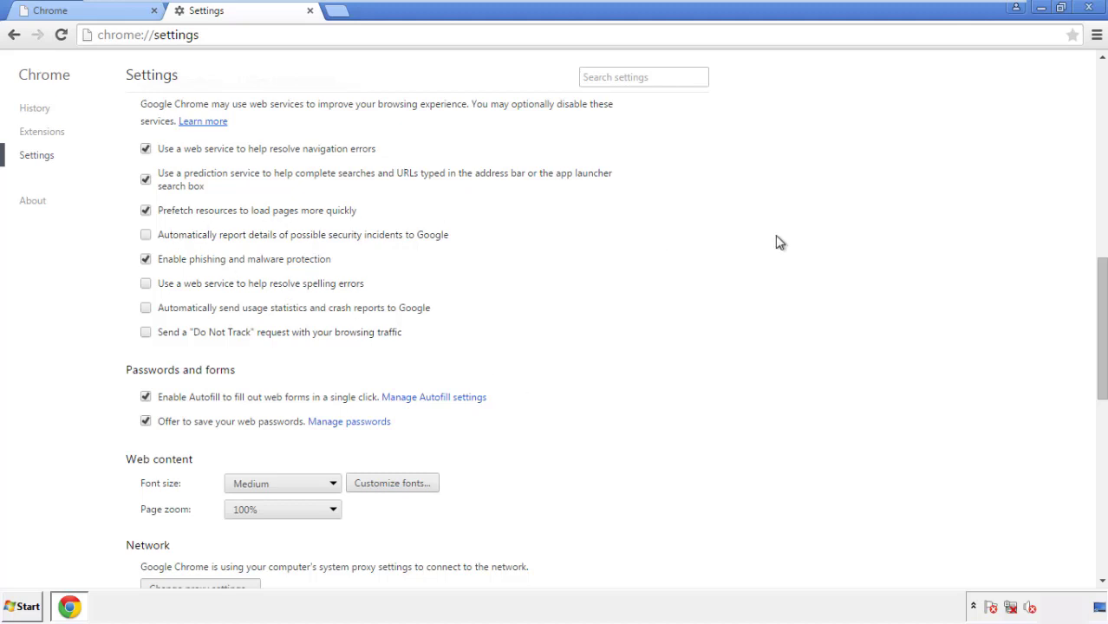
- Reset Chrome's settings to their original defaults and close the browser
left_click_drag(1099, 260, 1096, 482)
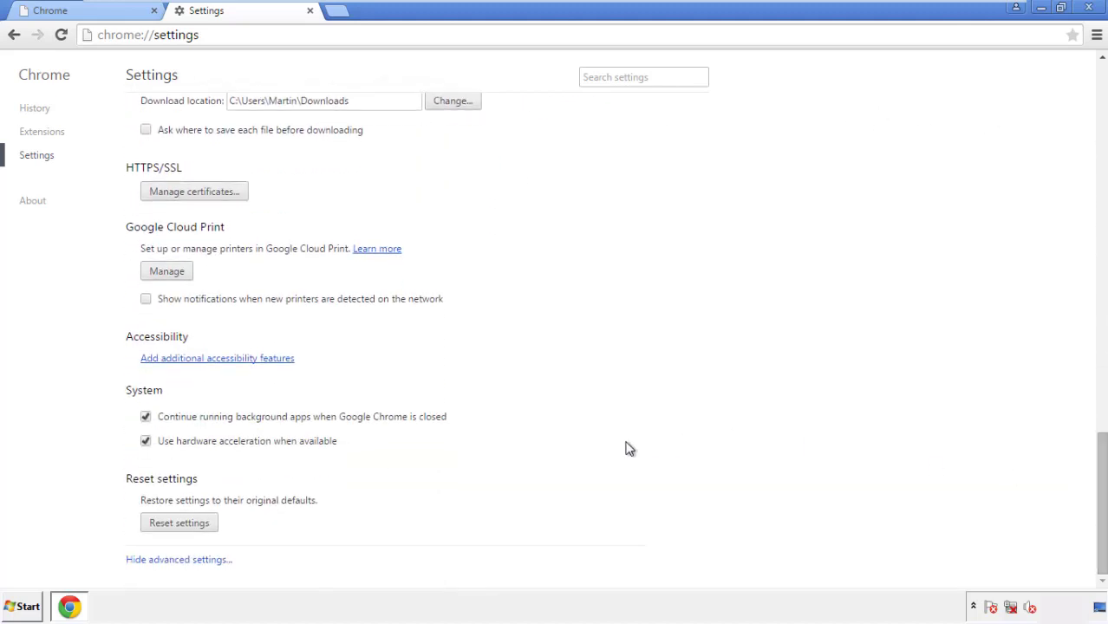
left_click(210, 526)
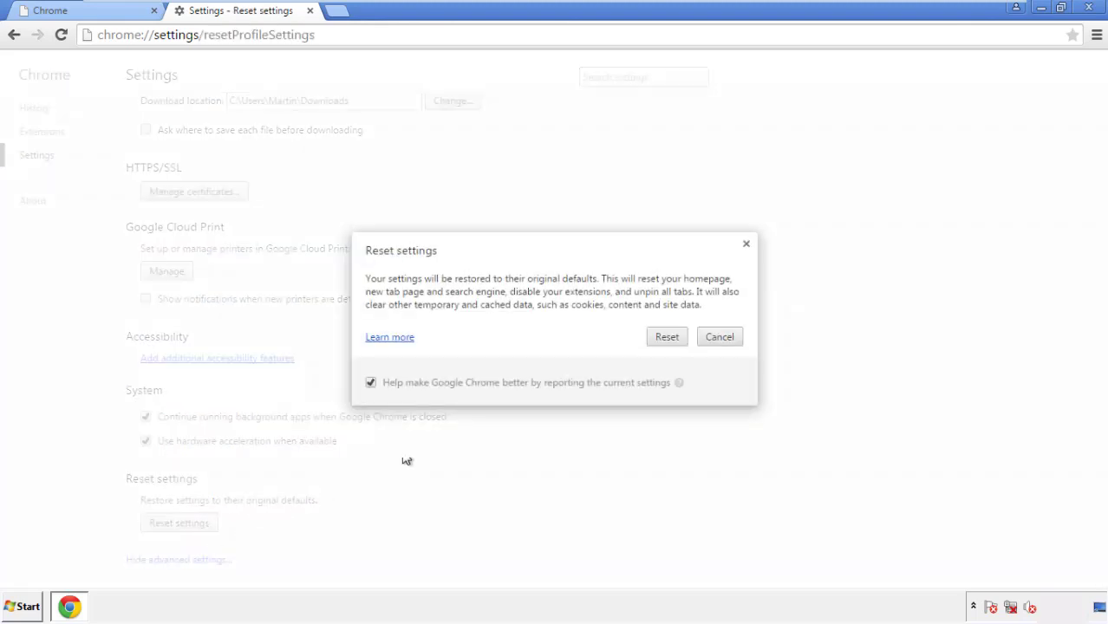
left_click(667, 337)
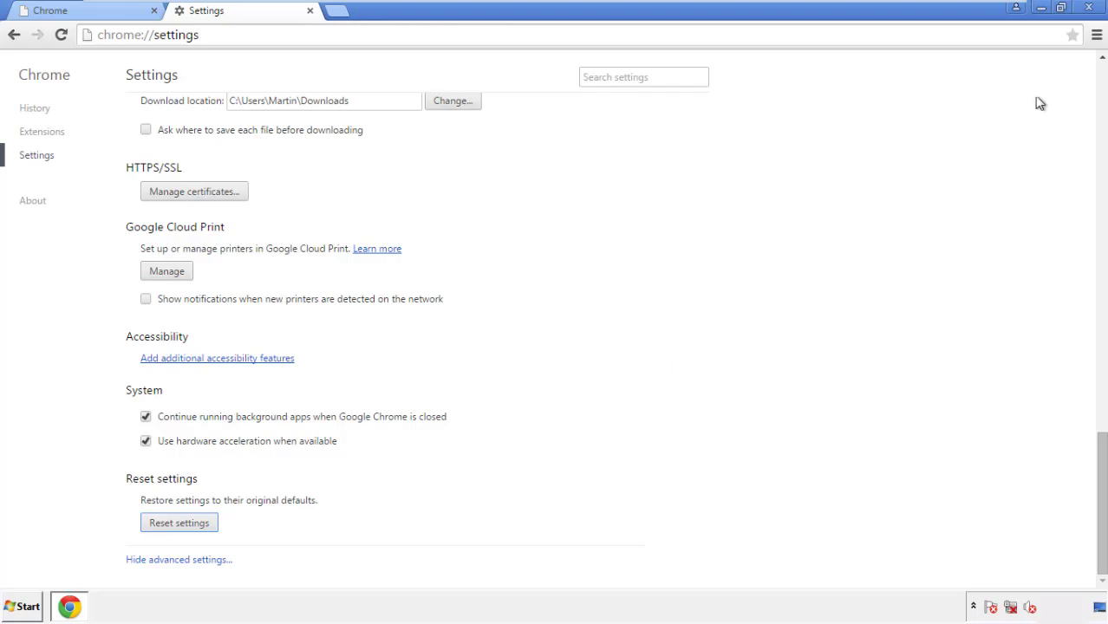
left_click(1088, 7)
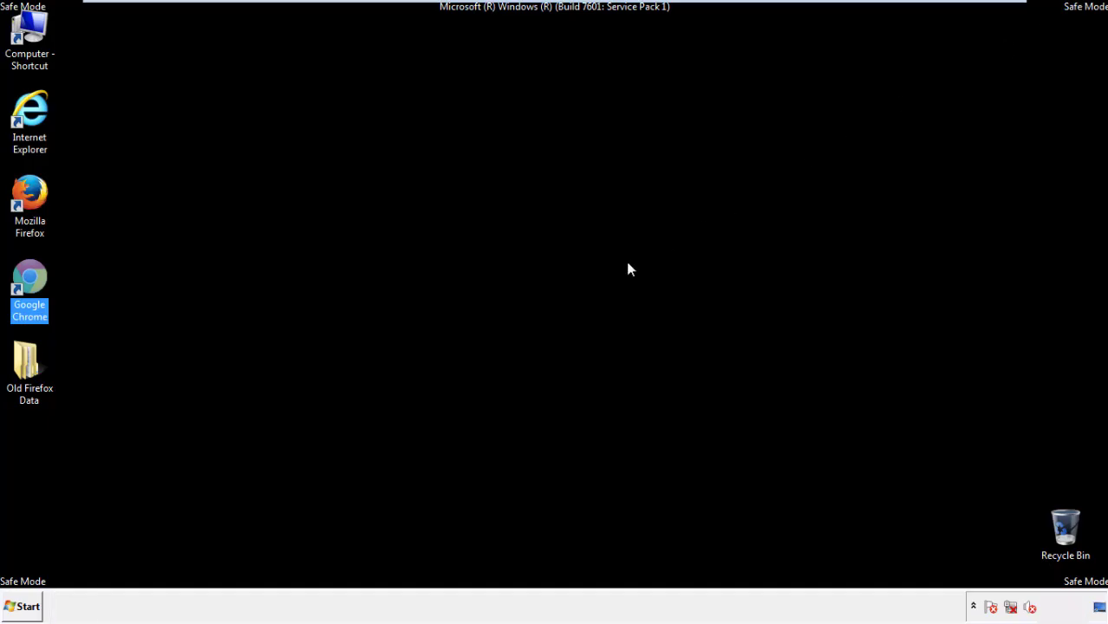
left_click(597, 280)
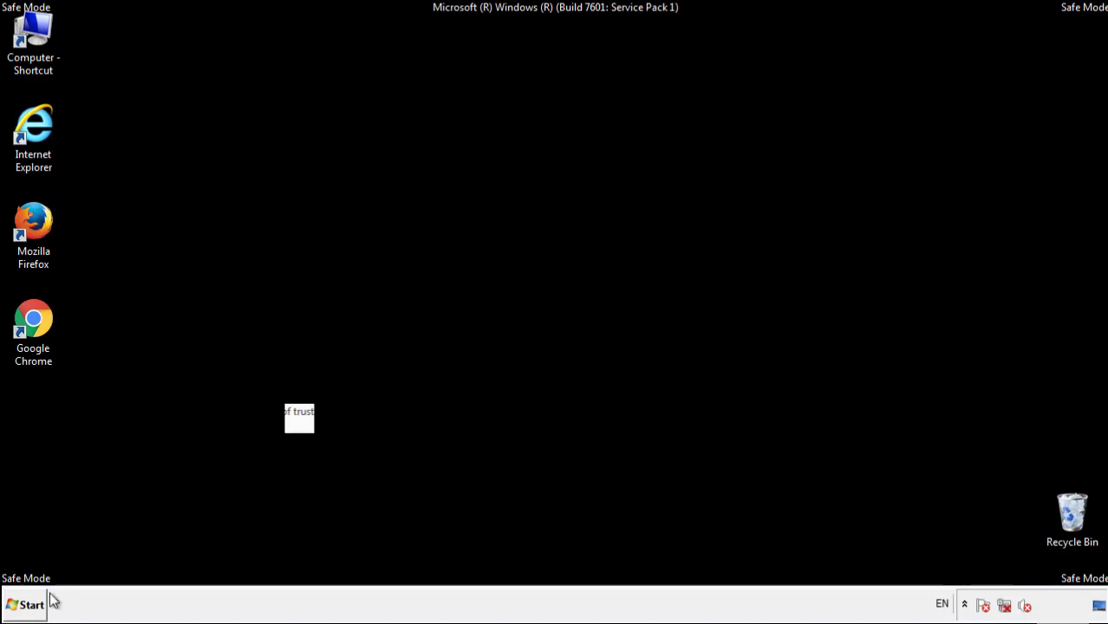
- Remove the Search Mine extension from Firefox's add-ons and close the browser
double_click(39, 221)
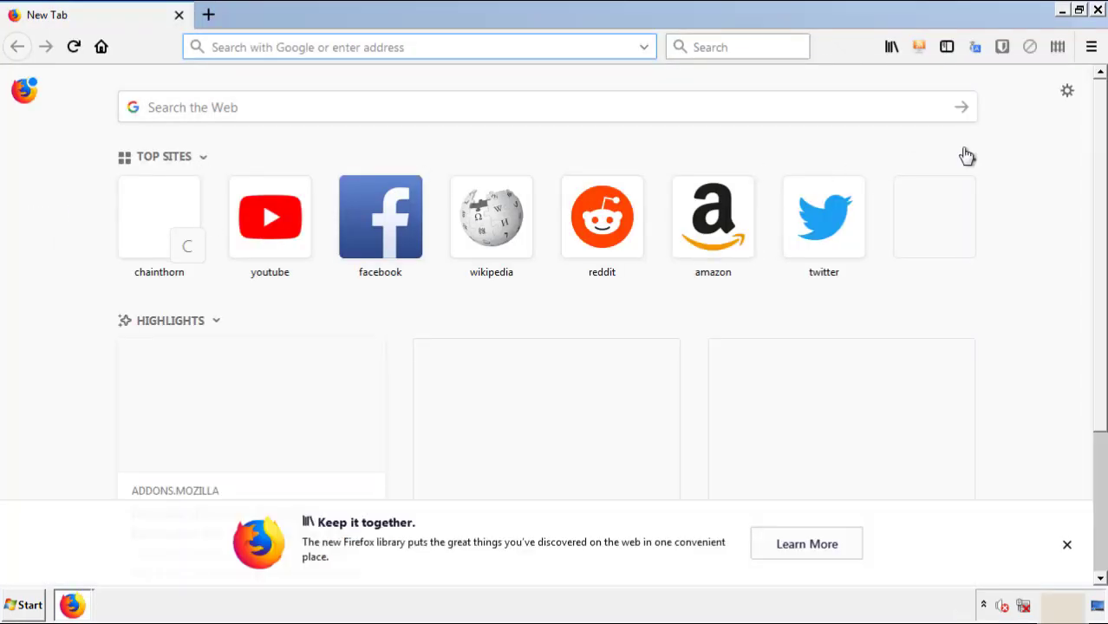
left_click(1090, 47)
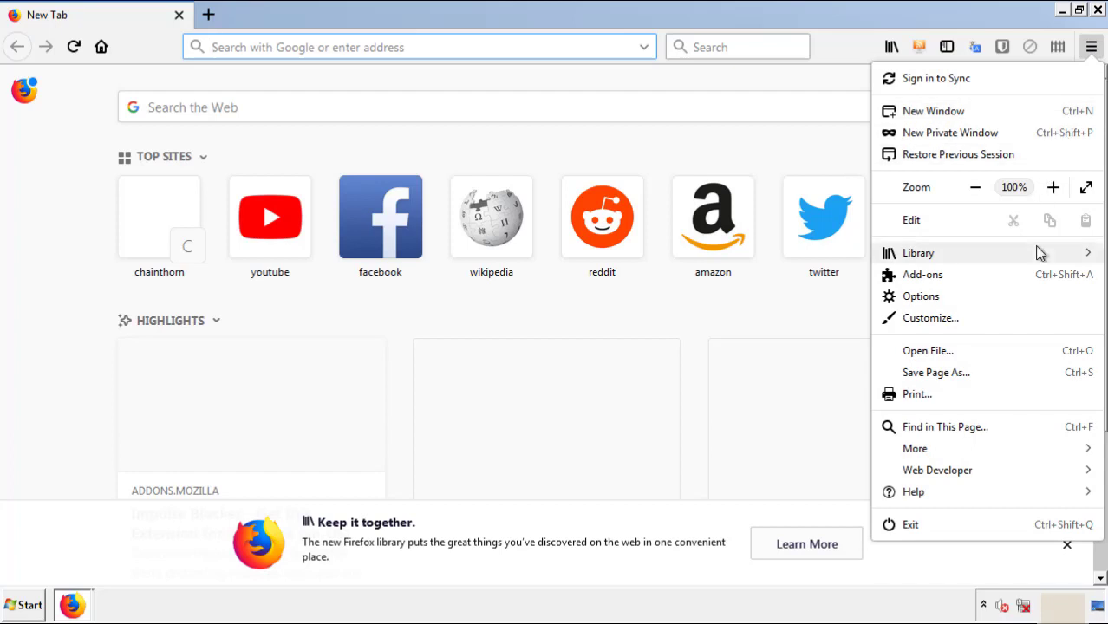
left_click(922, 274)
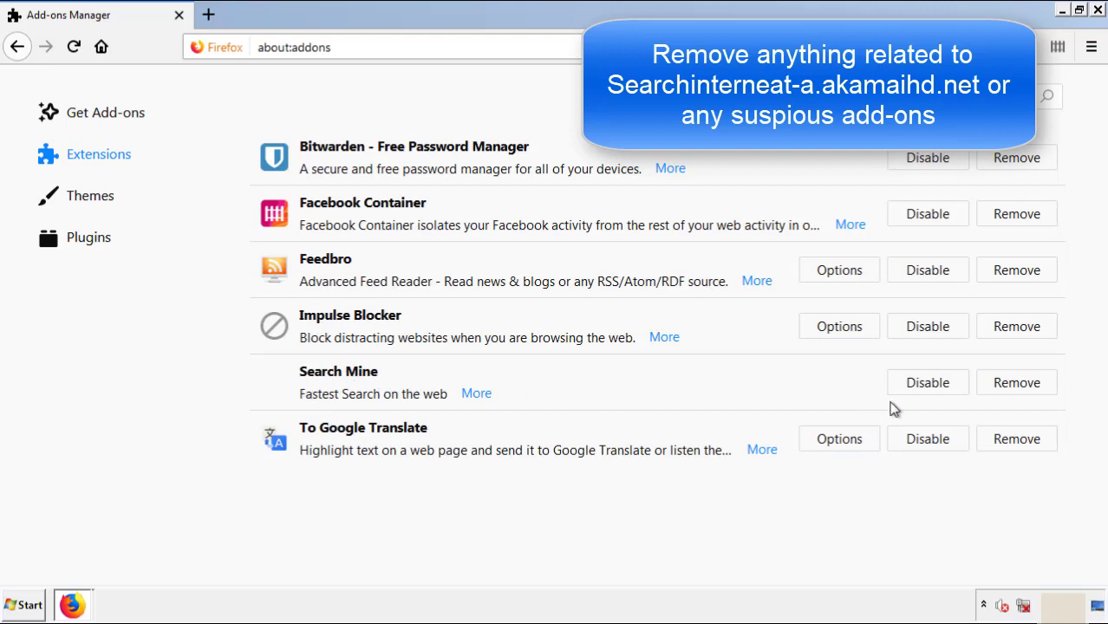
left_click(1012, 392)
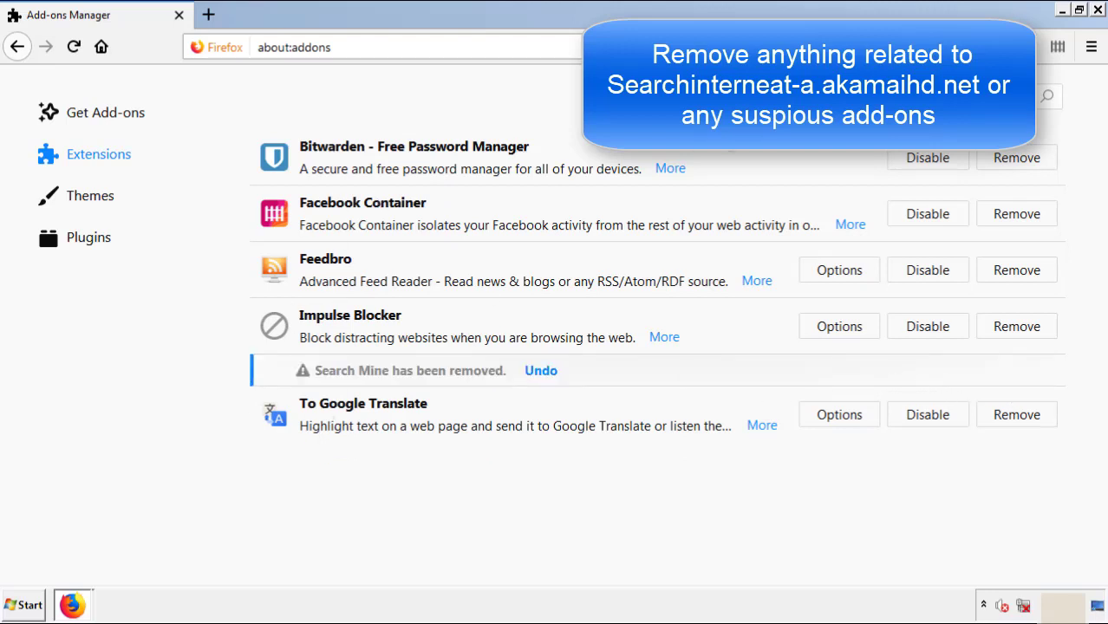
left_click(1097, 10)
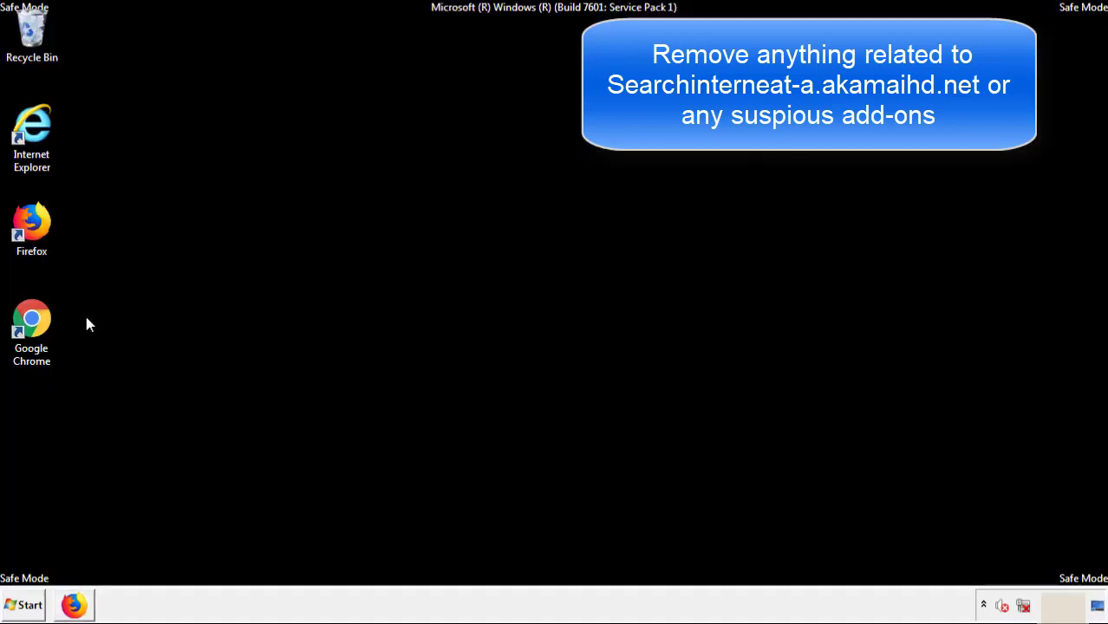
- Open Google Chrome, remove the Search Mine extension, confirm the removal and close the browser
double_click(32, 329)
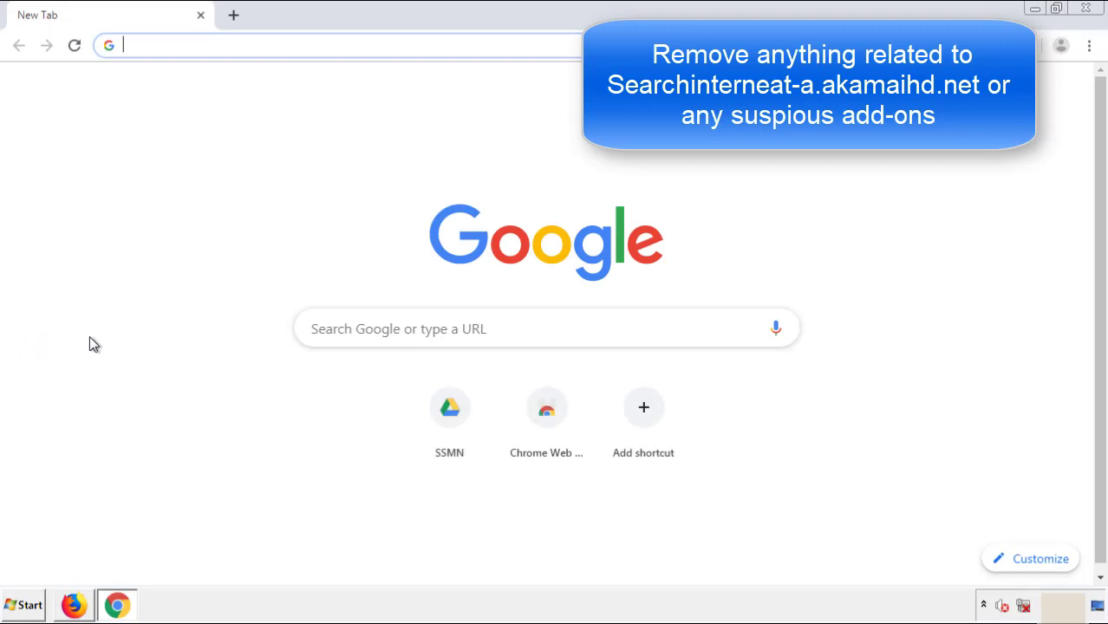
left_click(1089, 45)
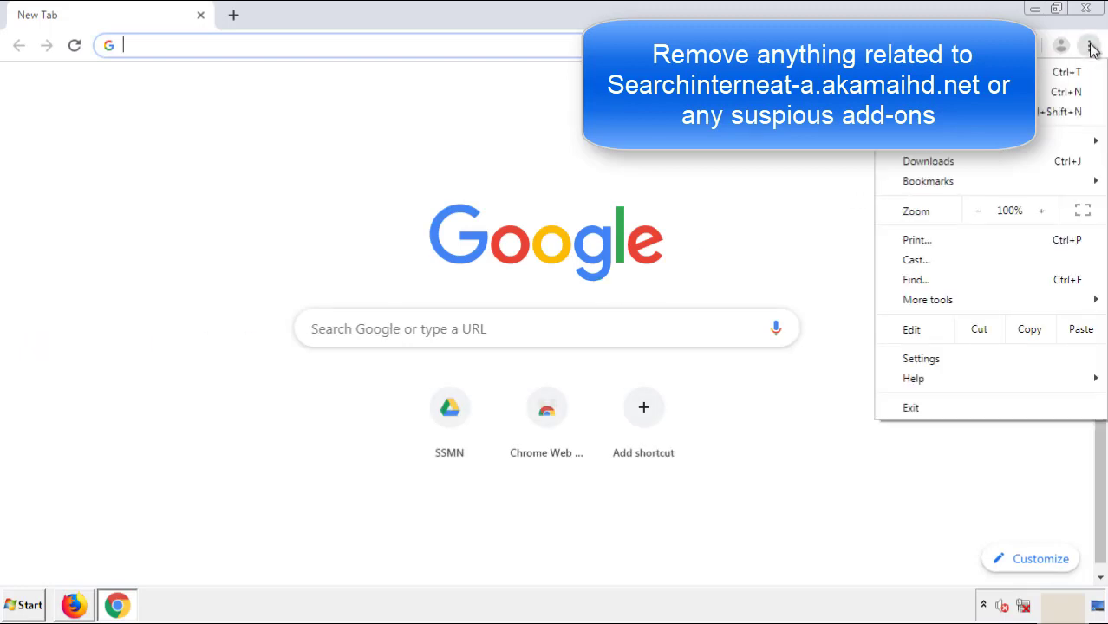
mouse_move(999, 303)
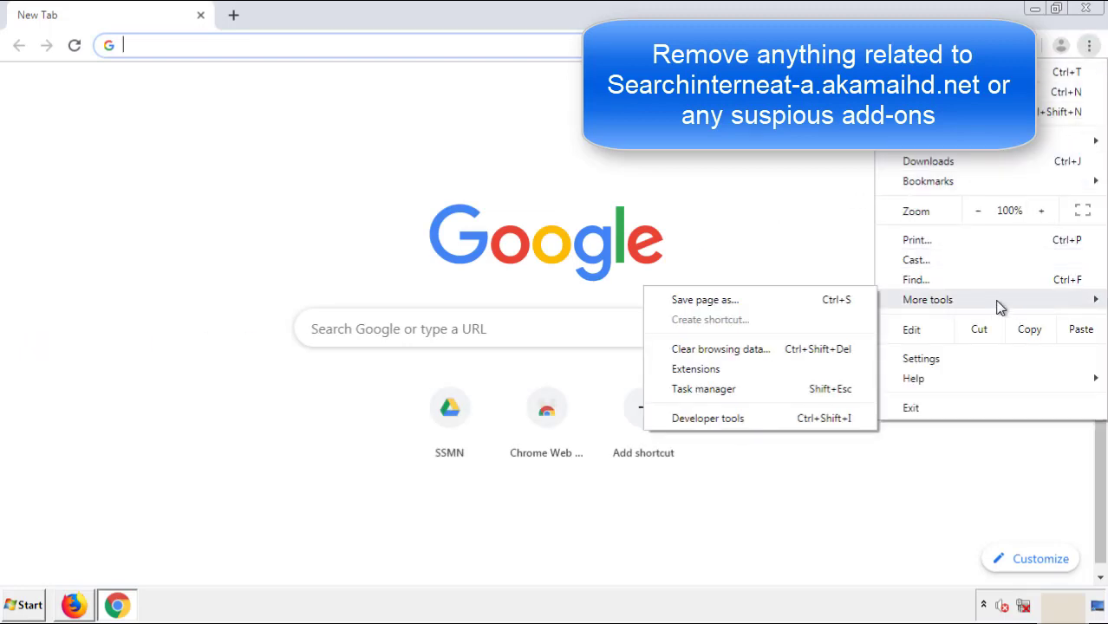
left_click(704, 368)
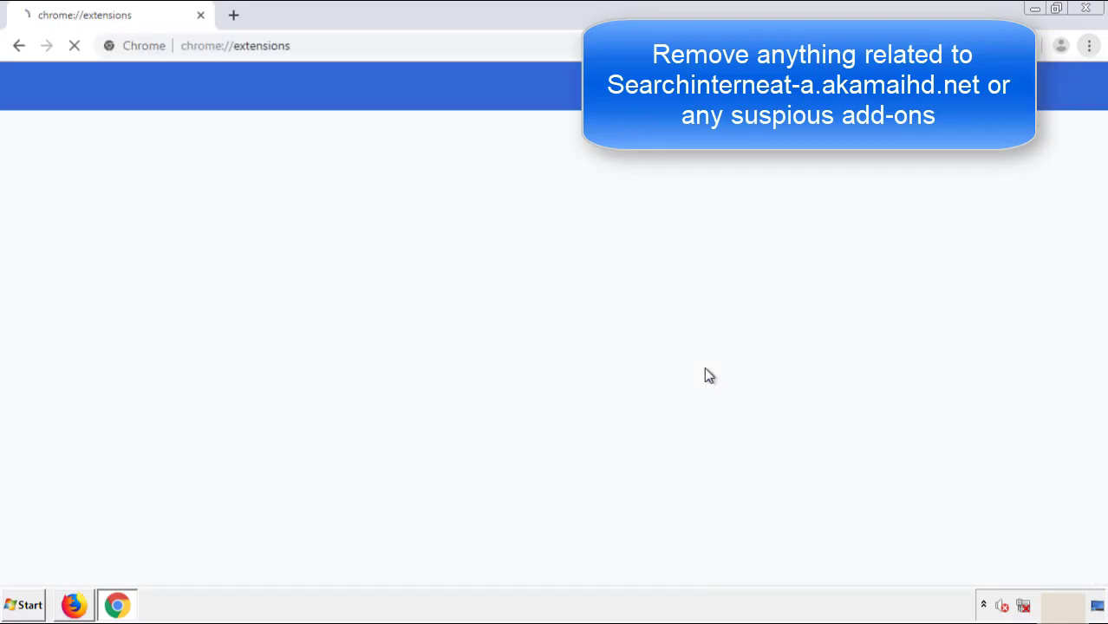
scroll(364, 304, "down", 1)
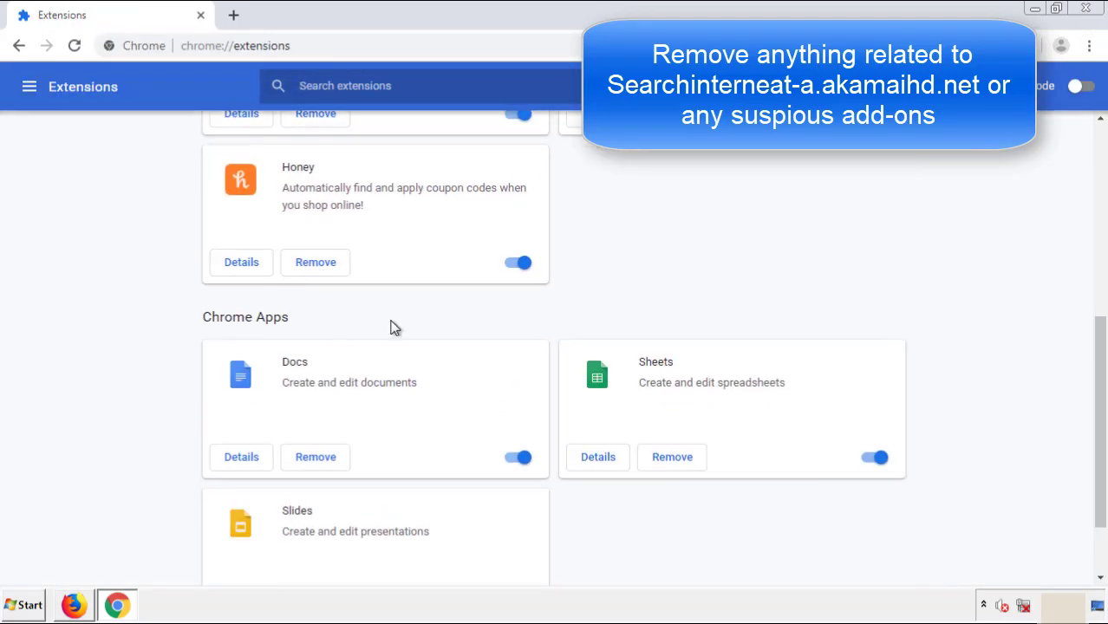
scroll(416, 312, "up", 5)
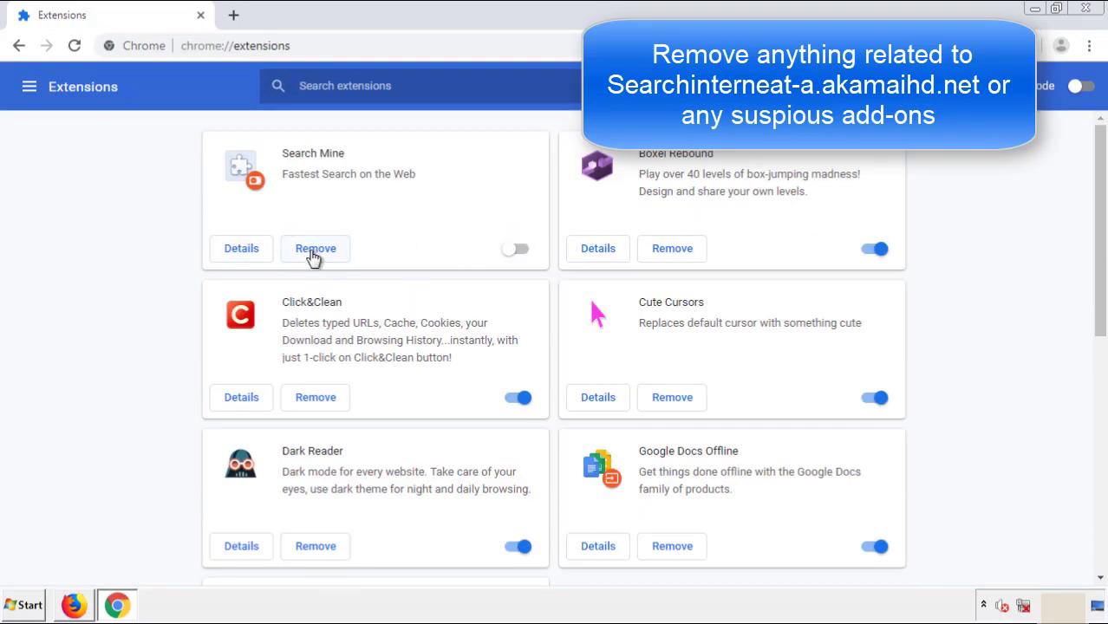
left_click(315, 249)
left_click(636, 153)
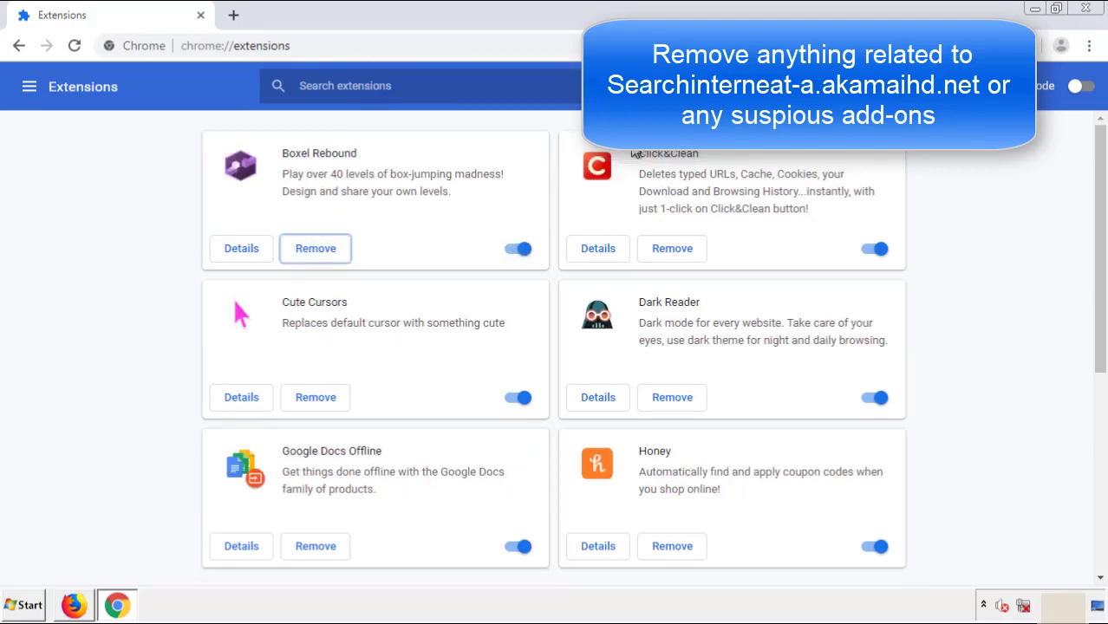
left_click(1095, 13)
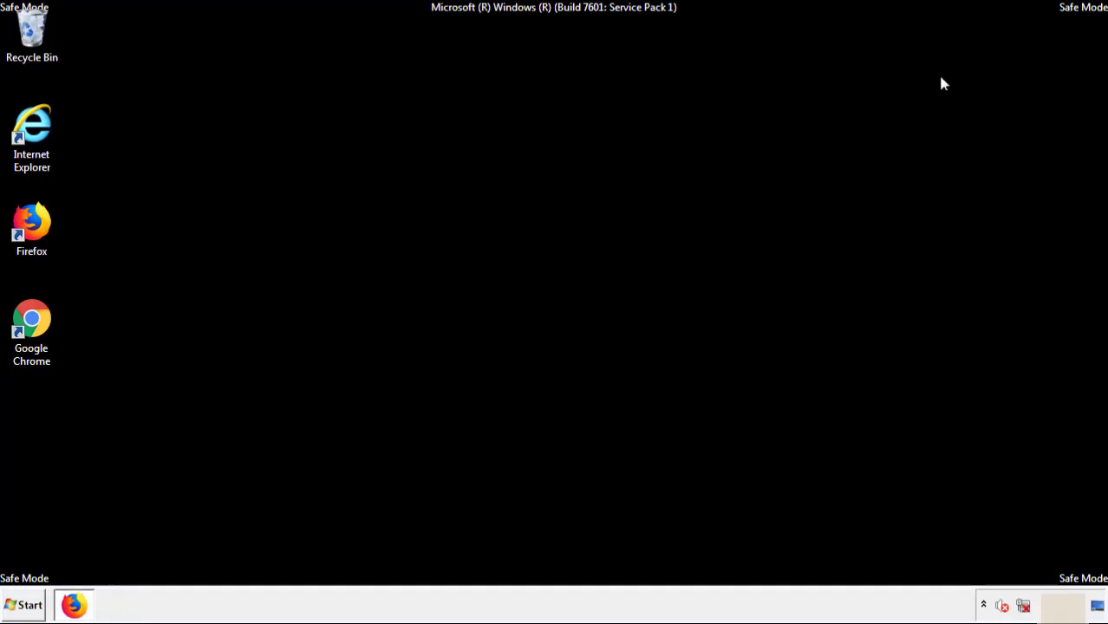
- Restart the computer to leave Safe Mode
left_click(21, 612)
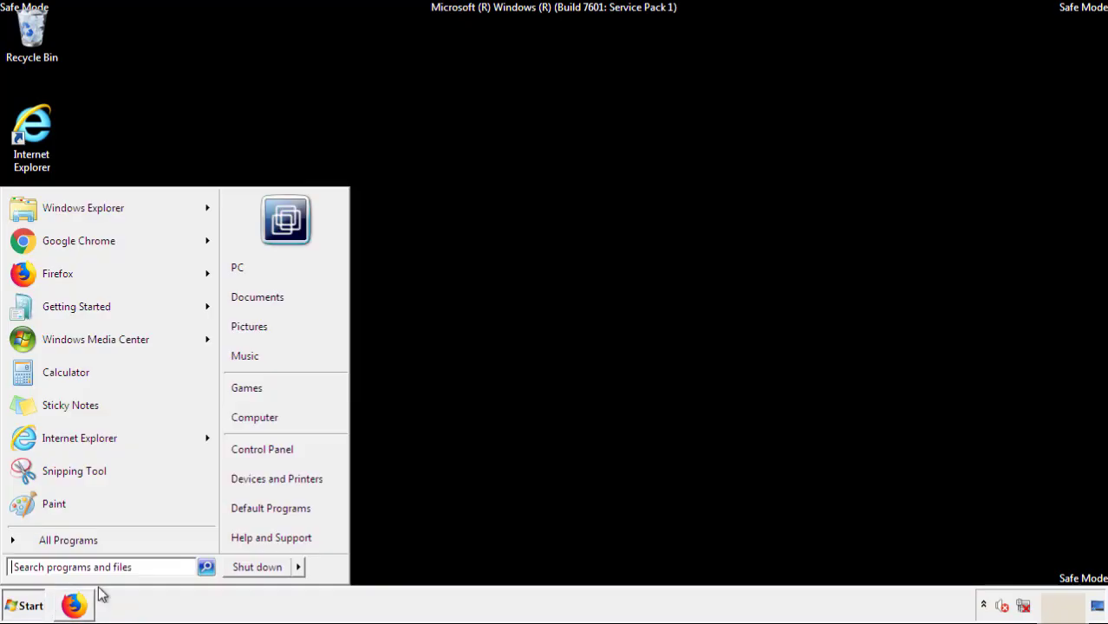
left_click(298, 568)
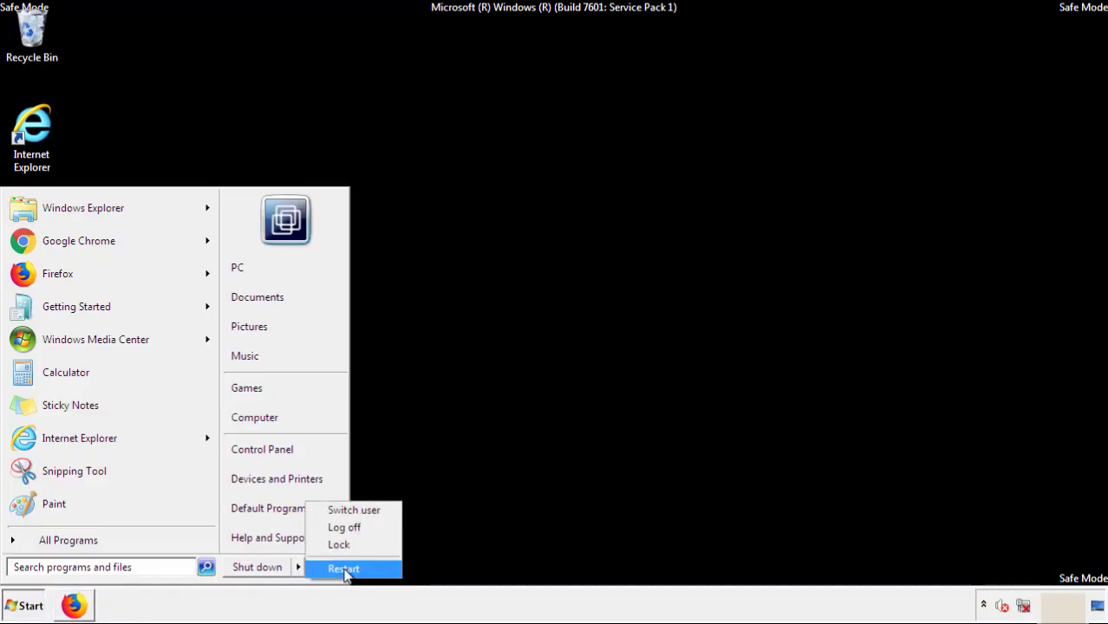